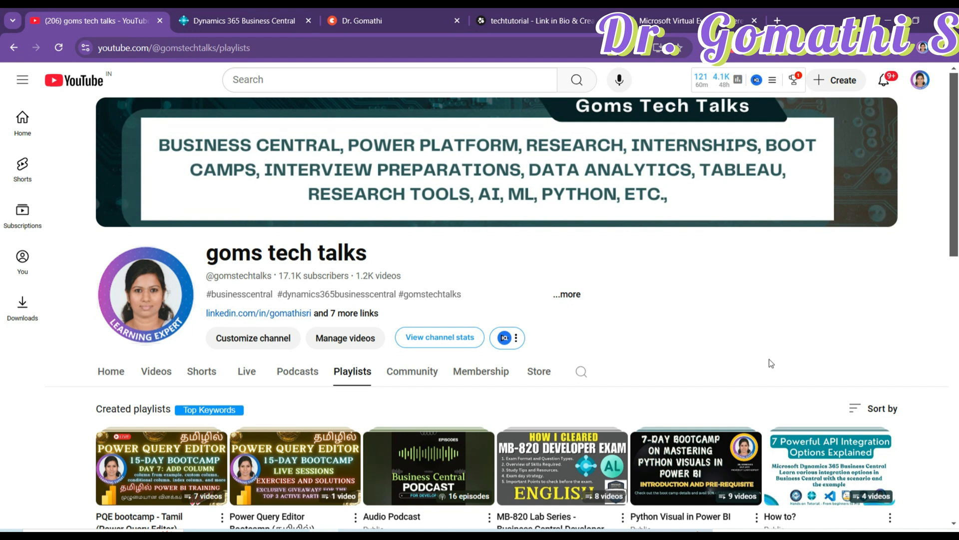
Browse the full list of created playlists on the goms tech talks channel and return to the channel header
left_click_drag(207, 252, 606, 265)
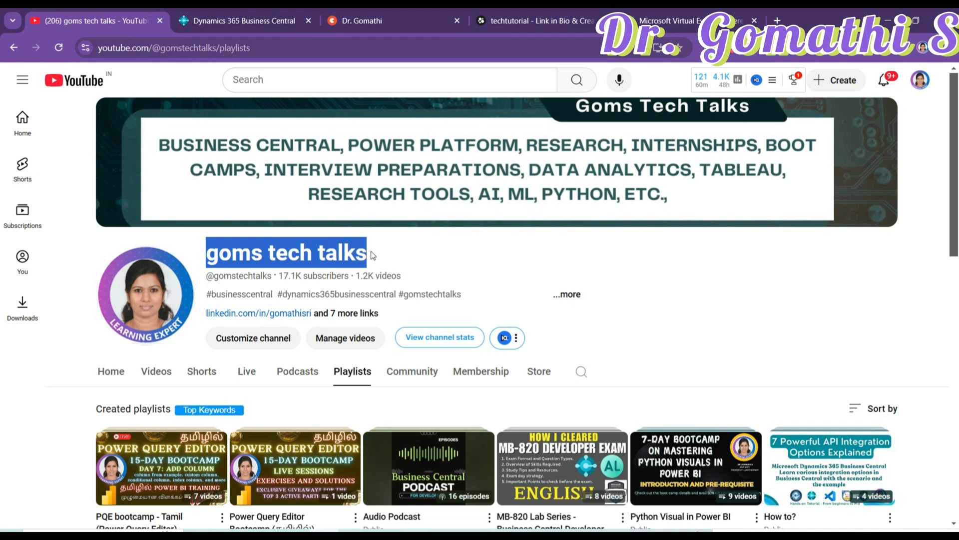
scroll(530, 390, "down", 3)
scroll(594, 387, "down", 2)
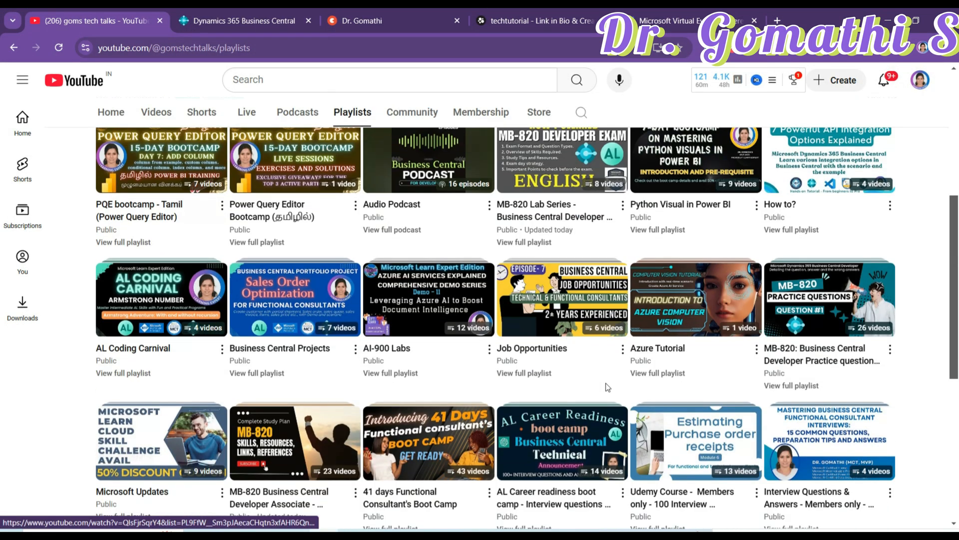
scroll(606, 383, "up", 1)
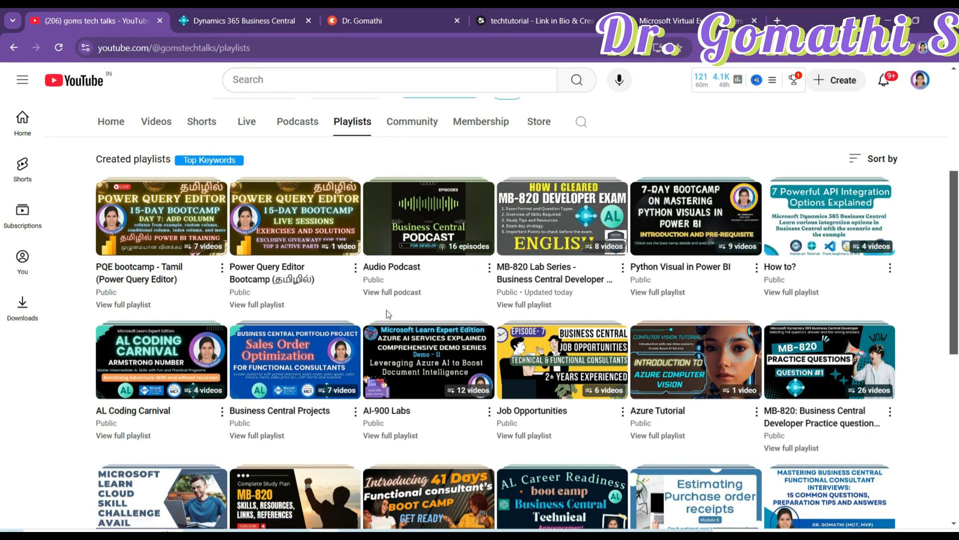
scroll(341, 334, "down", 2)
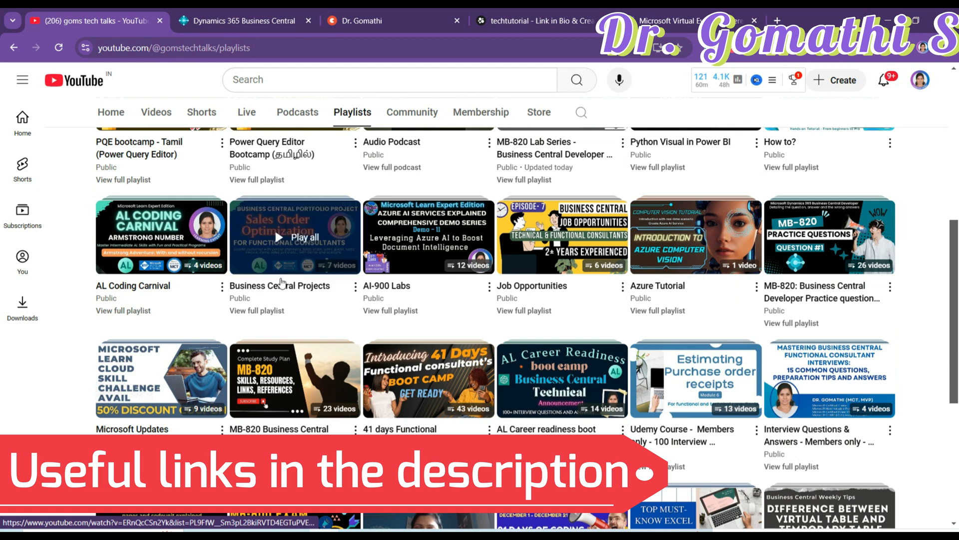
scroll(900, 239, "down", 1)
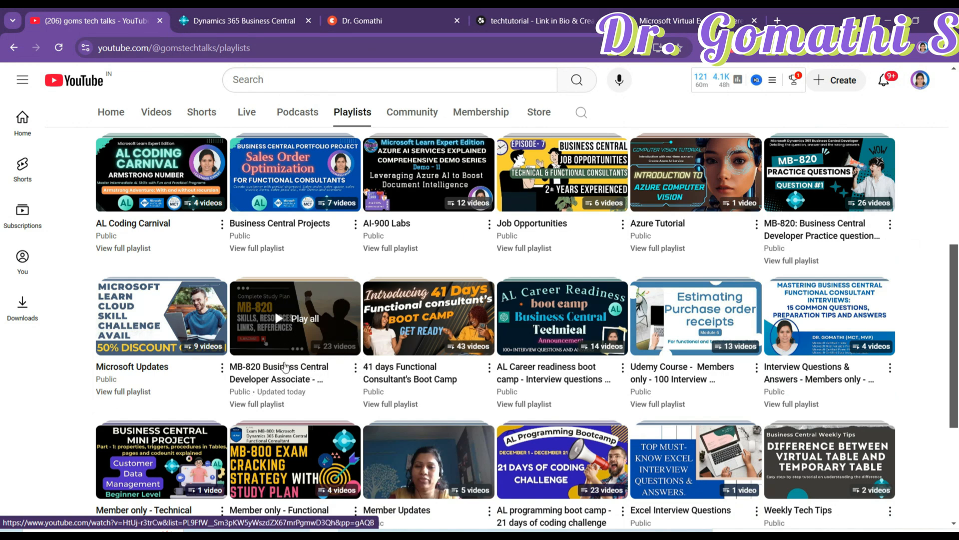
scroll(270, 320, "down", 5)
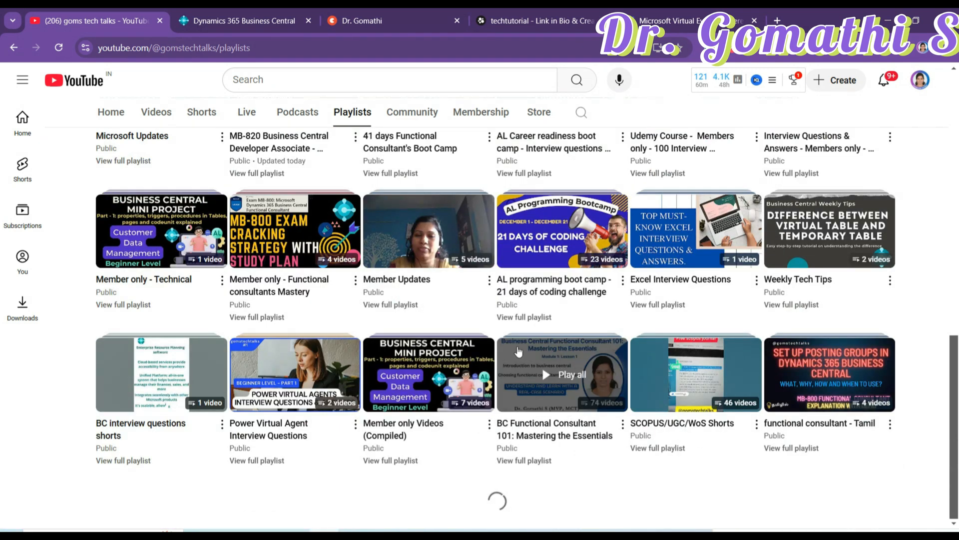
scroll(617, 393, "down", 15)
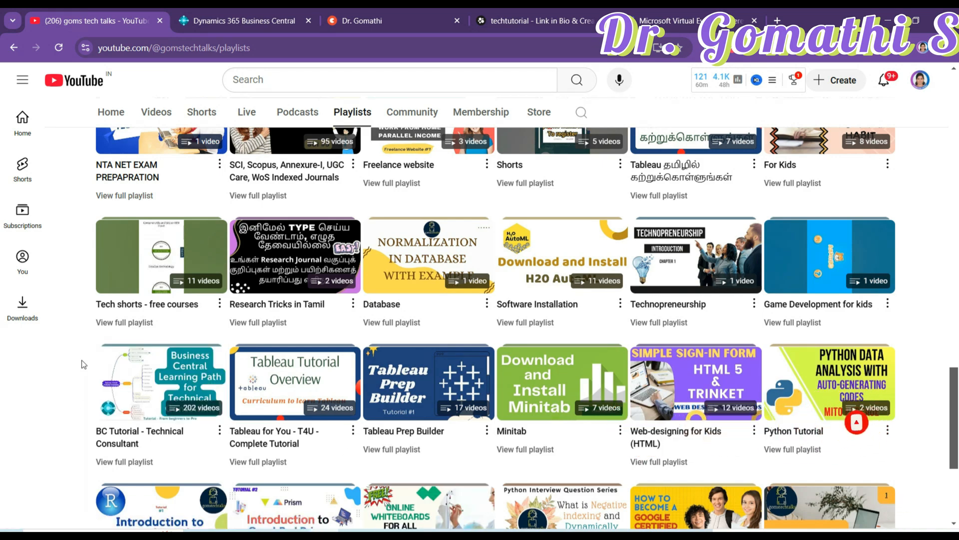
scroll(488, 359, "up", 15)
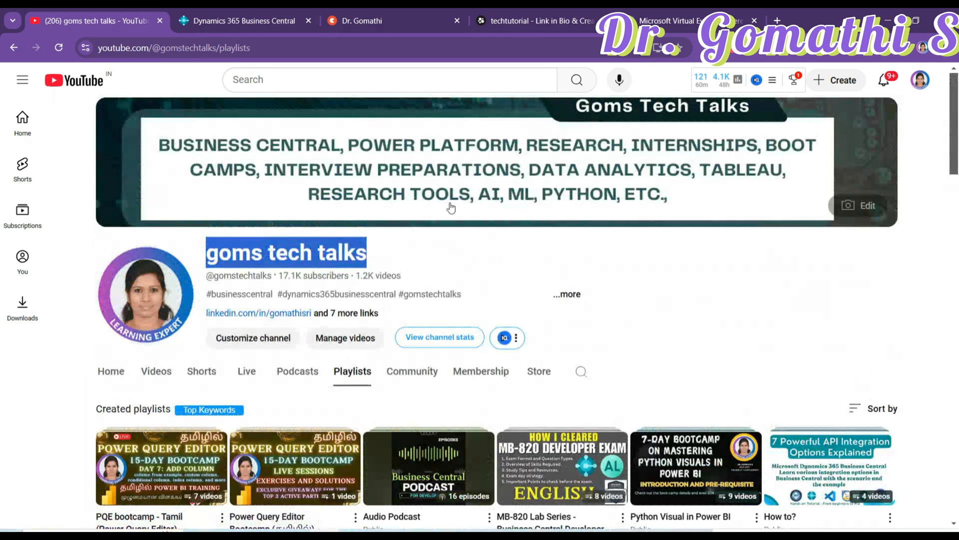
Open the channel's membership section and browse the members-only MB-820 practice videos
left_click(465, 381)
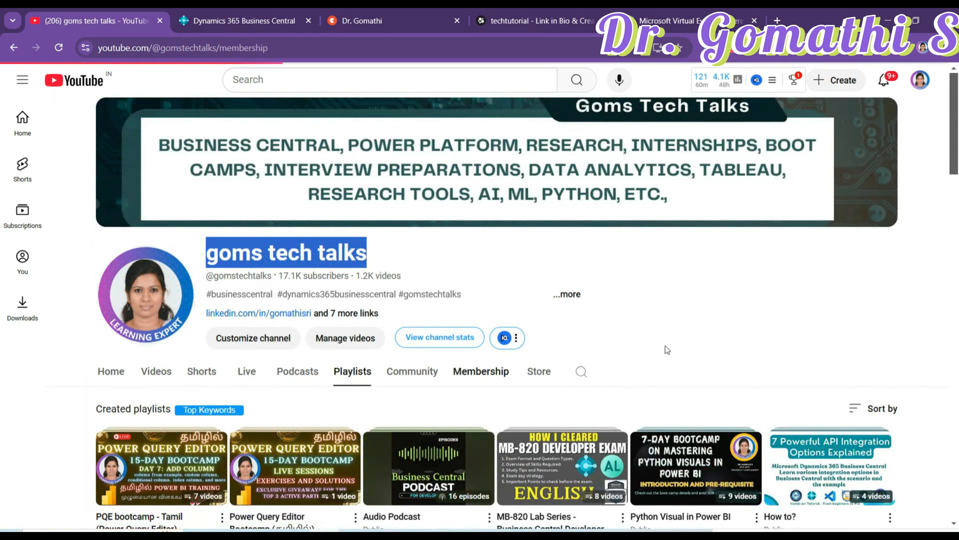
scroll(665, 346, "down", 10)
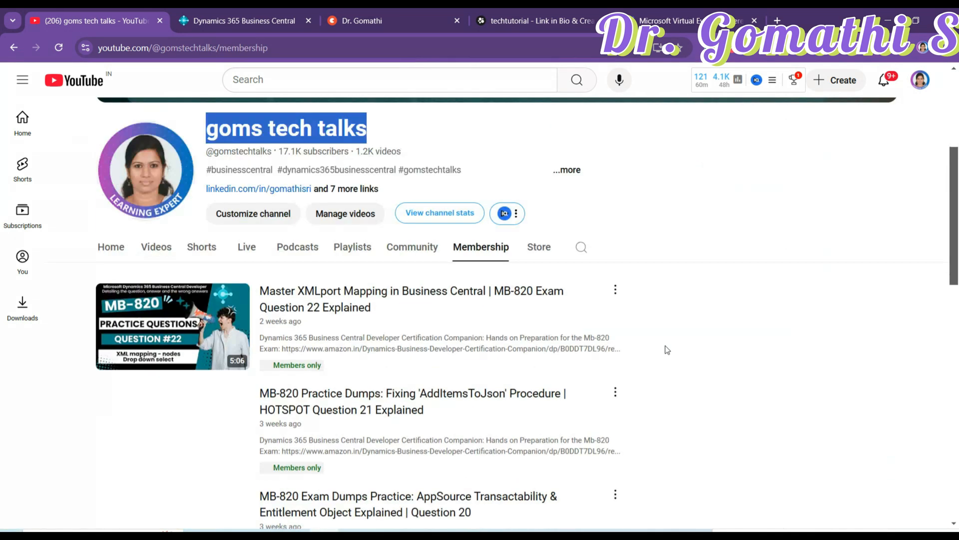
scroll(666, 346, "down", 15)
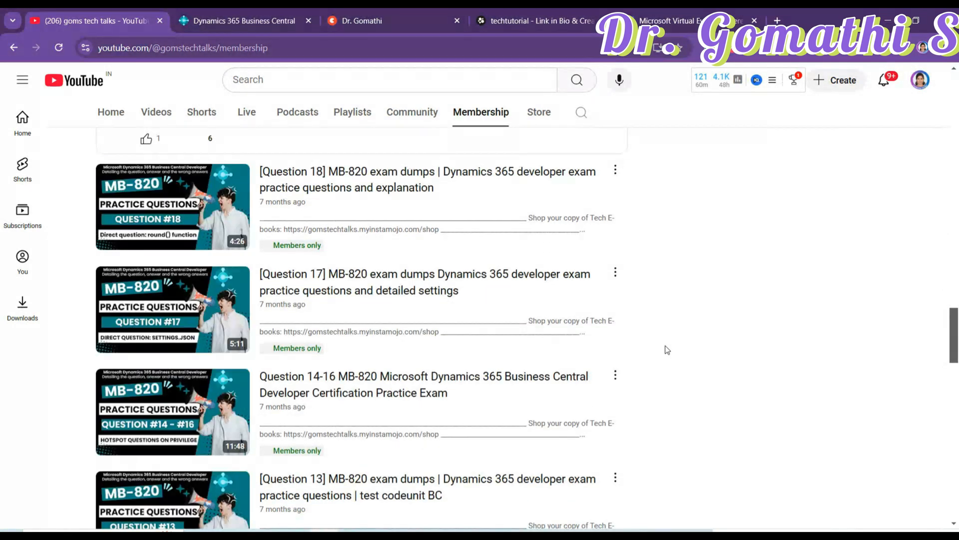
Switch to Dynamics 365 Business Central, bring up the Tell Me search and annotate its shortcut on screen
left_click(230, 12)
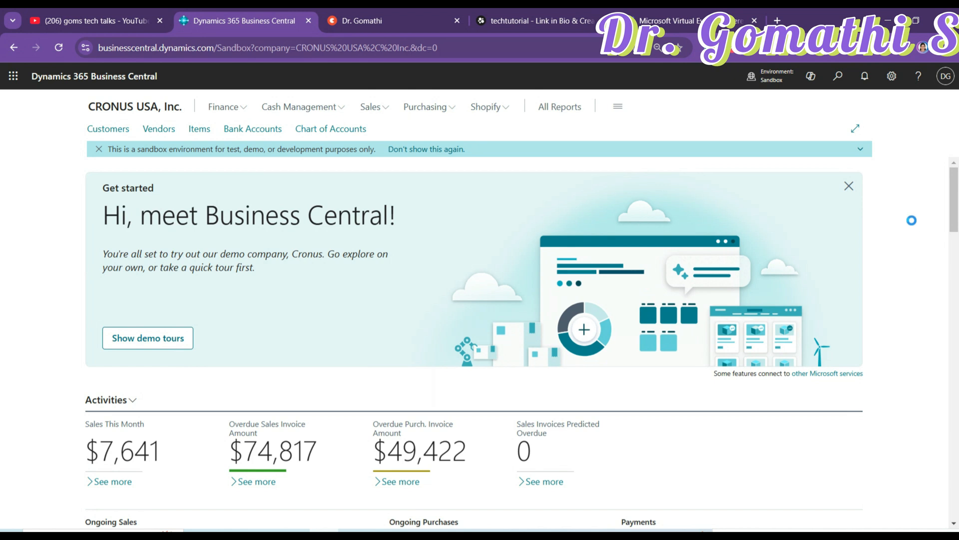
key("alt+q")
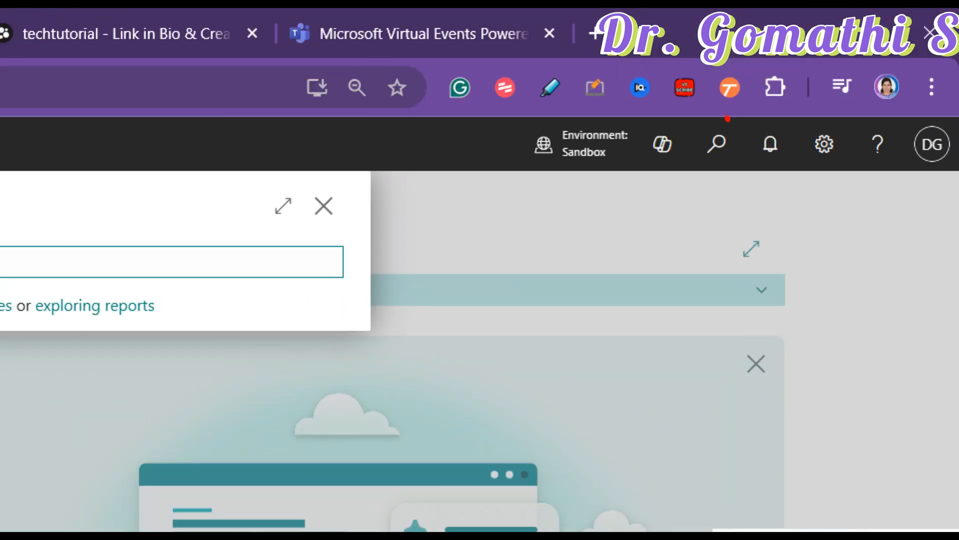
left_click_drag(375, 314, 411, 307)
left_click_drag(375, 278, 445, 272)
left_click_drag(457, 224, 456, 334)
mouse_move(473, 210)
left_mouse_down()
mouse_move(476, 285)
mouse_move(499, 286)
left_mouse_up()
left_click_drag(465, 257, 489, 245)
mouse_move(531, 268)
left_mouse_down()
mouse_move(614, 255)
mouse_move(607, 323)
left_mouse_up()
mouse_move(680, 221)
left_mouse_down()
mouse_move(659, 260)
mouse_move(665, 283)
mouse_move(747, 315)
left_mouse_up()
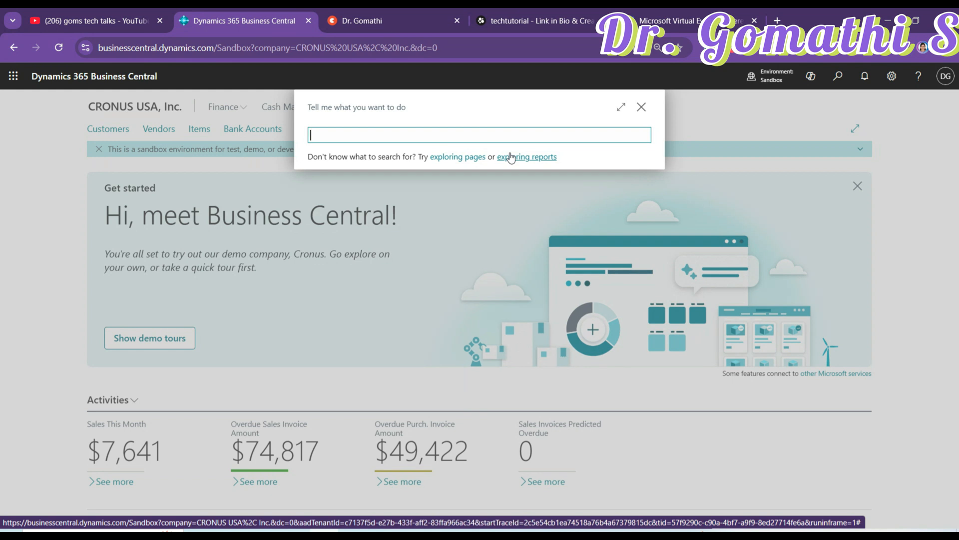
Search Tell Me for "G/L", mark the suggested result groups on screen, and close the search
type("Gener")
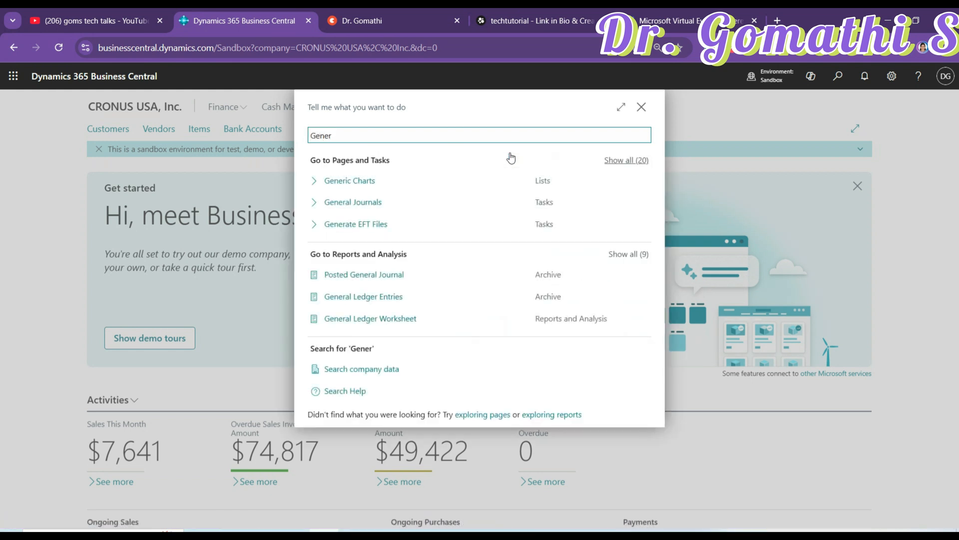
key("BackSpace")
key("BackSpace")
key("BackSpace")
key("BackSpace")
type("/L")
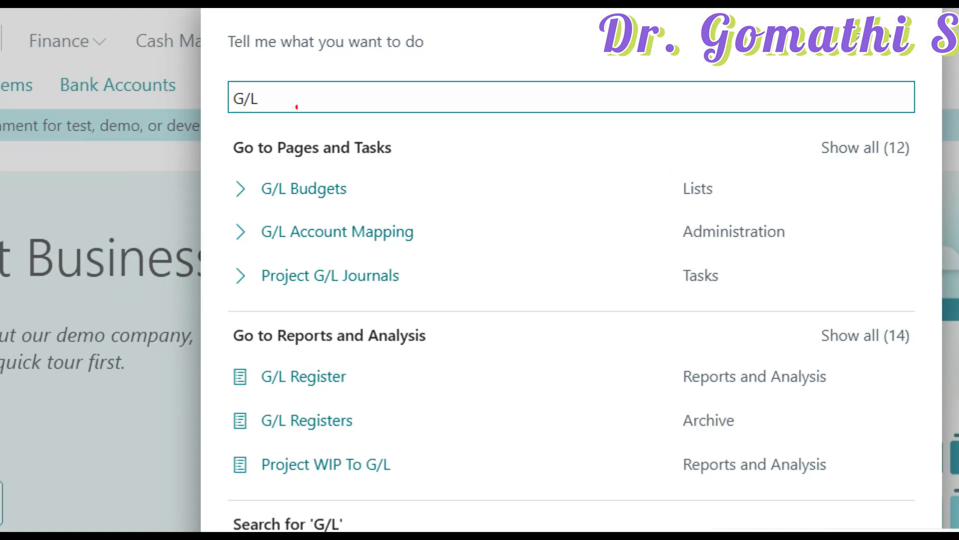
mouse_move(296, 106)
left_mouse_down()
mouse_move(235, 145)
mouse_move(300, 114)
left_mouse_up()
mouse_move(212, 302)
left_mouse_down()
mouse_move(455, 314)
mouse_move(348, 300)
left_mouse_up()
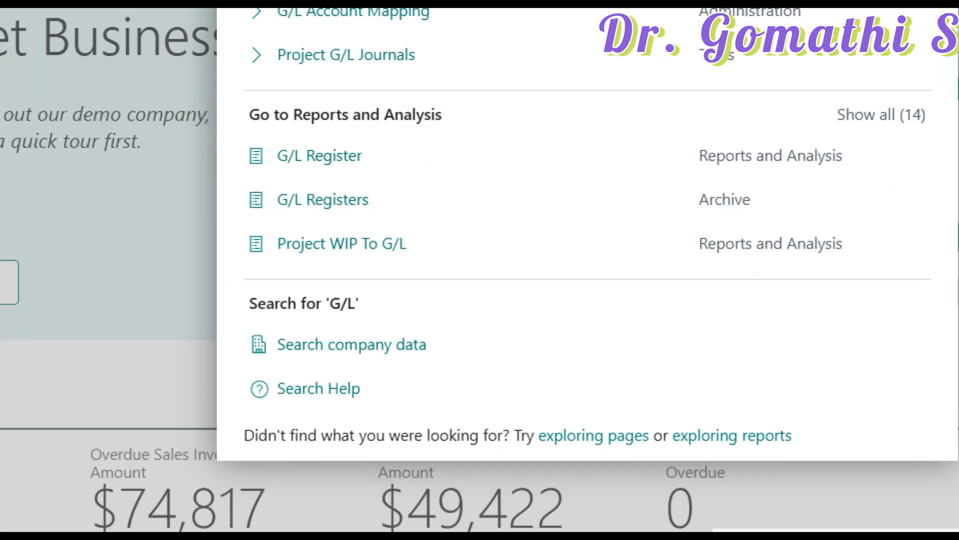
mouse_move(373, 380)
left_mouse_down()
mouse_move(321, 379)
mouse_move(405, 388)
mouse_move(348, 375)
left_mouse_up()
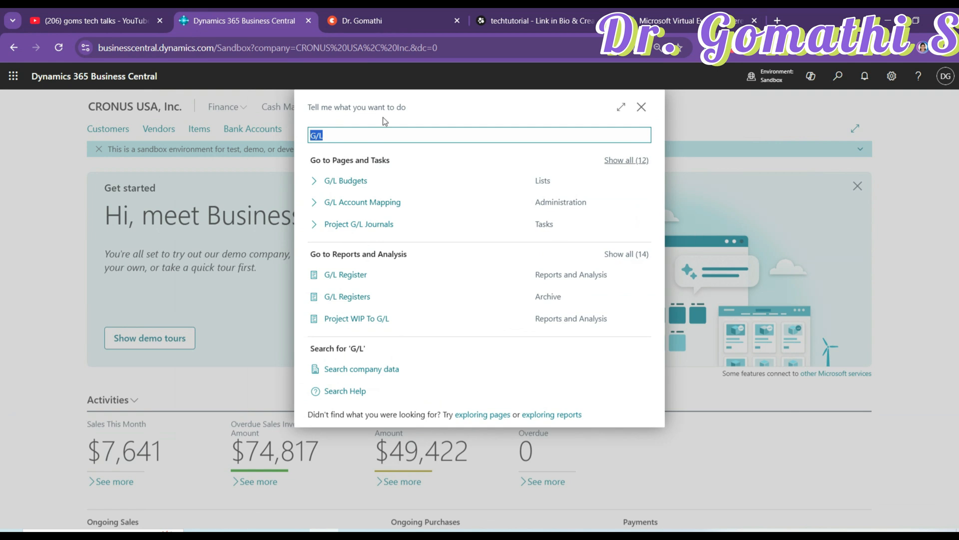
left_click(905, 130)
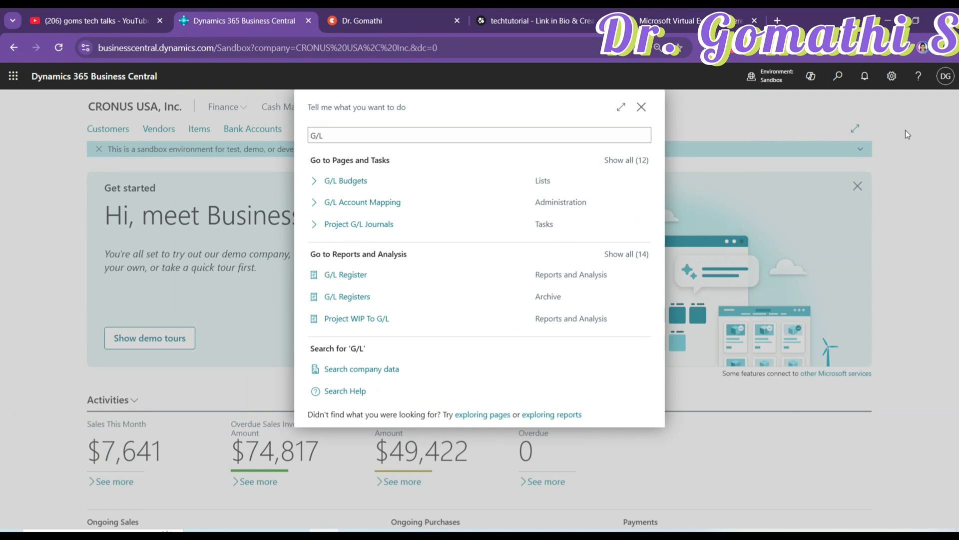
left_click(642, 108)
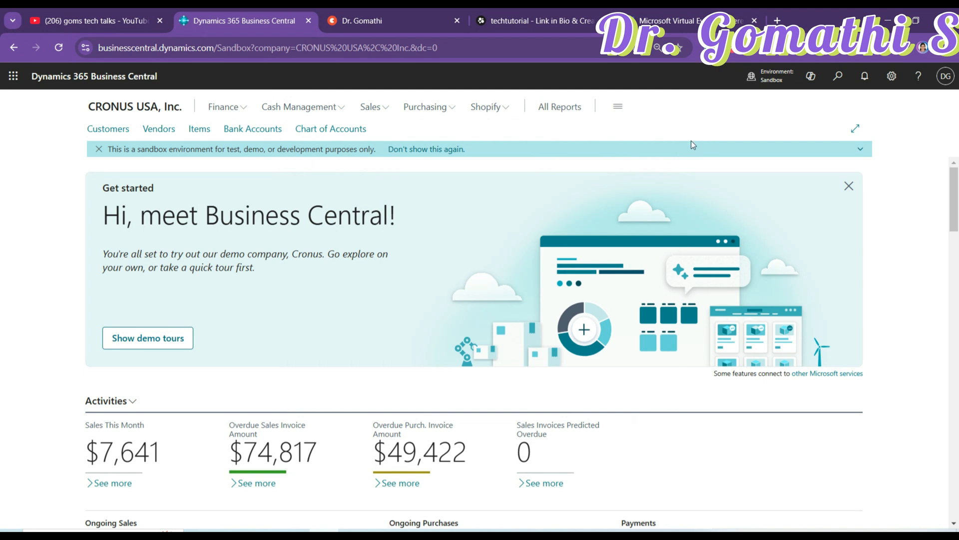
Inspect the role center home page with Page Inspection, annotate its shortcut on screen, and dismiss the inspection
key("ctrl+alt+F1")
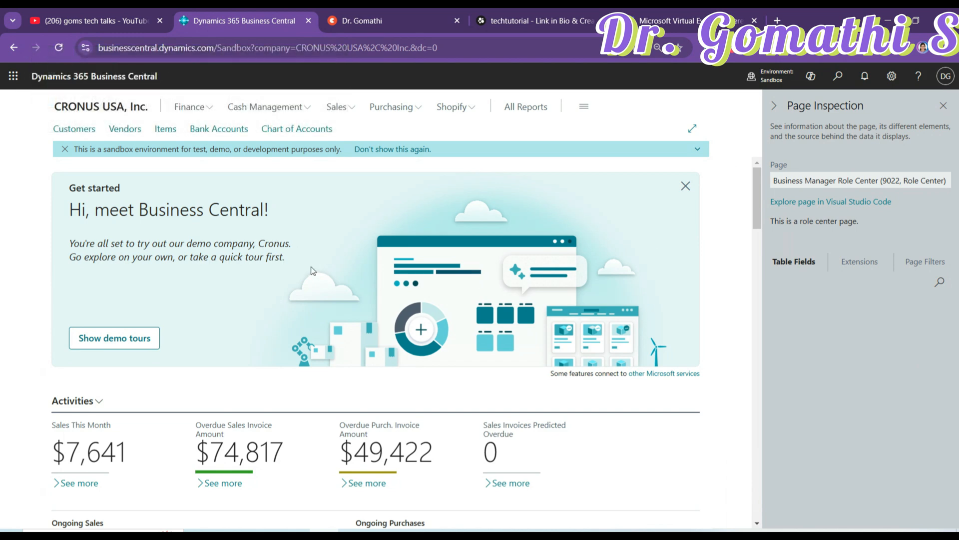
key("ctrl+1")
left_click(463, 176)
mouse_move(463, 173)
left_mouse_down()
mouse_move(424, 215)
mouse_move(463, 222)
left_mouse_up()
mouse_move(481, 140)
left_mouse_down()
mouse_move(486, 213)
mouse_move(520, 199)
mouse_move(549, 227)
left_mouse_up()
mouse_move(570, 178)
left_mouse_down()
mouse_move(622, 175)
mouse_move(603, 245)
left_mouse_up()
mouse_move(674, 125)
left_mouse_down()
mouse_move(658, 198)
mouse_move(686, 212)
left_mouse_up()
left_click_drag(664, 196, 716, 169)
left_click_drag(722, 128, 724, 212)
mouse_move(746, 137)
left_mouse_down()
mouse_move(749, 195)
mouse_move(795, 197)
left_mouse_up()
mouse_move(781, 176)
left_mouse_down()
mouse_move(817, 161)
mouse_move(898, 171)
mouse_move(885, 200)
left_mouse_up()
mouse_move(914, 125)
left_mouse_down()
mouse_move(915, 192)
mouse_move(952, 122)
left_mouse_up()
mouse_move(919, 162)
left_mouse_down()
mouse_move(957, 159)
mouse_move(944, 229)
left_mouse_up()
key("Escape")
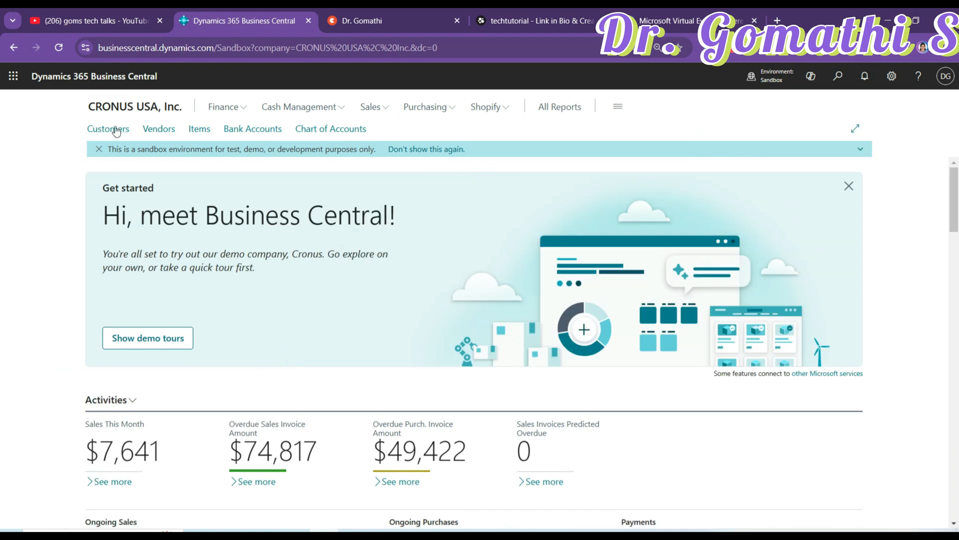
Open the Customers list and show its Page Inspection, marking the source page name and number
left_click(114, 131)
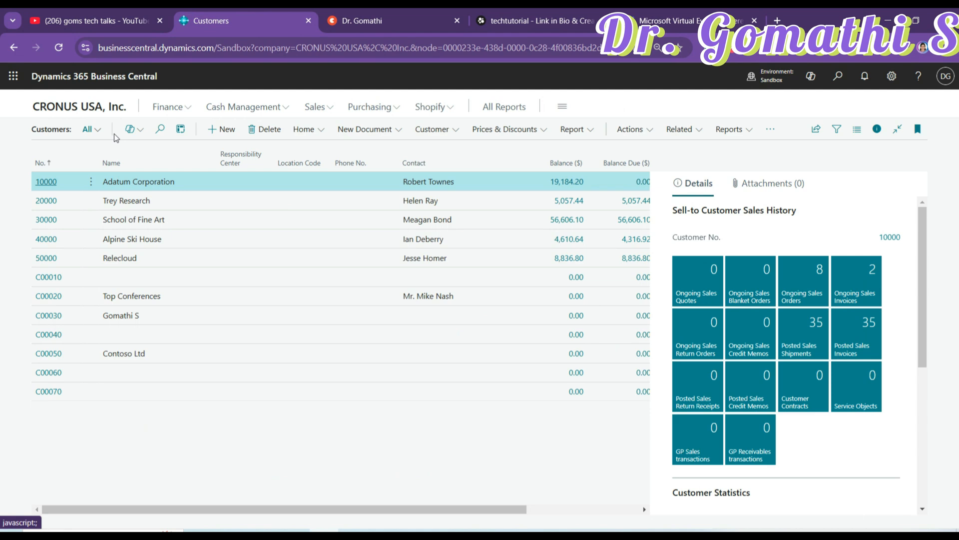
key("ctrl+alt+F1")
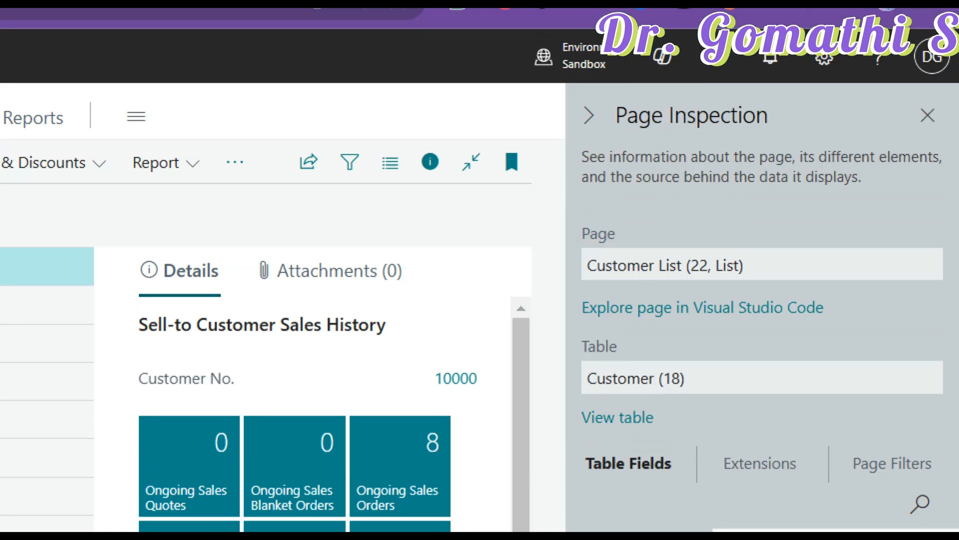
mouse_move(760, 190)
left_mouse_down()
mouse_move(575, 184)
mouse_move(770, 258)
mouse_move(664, 160)
left_mouse_up()
mouse_move(689, 202)
left_mouse_down()
mouse_move(704, 173)
mouse_move(837, 159)
left_mouse_up()
left_click_drag(819, 133, 852, 184)
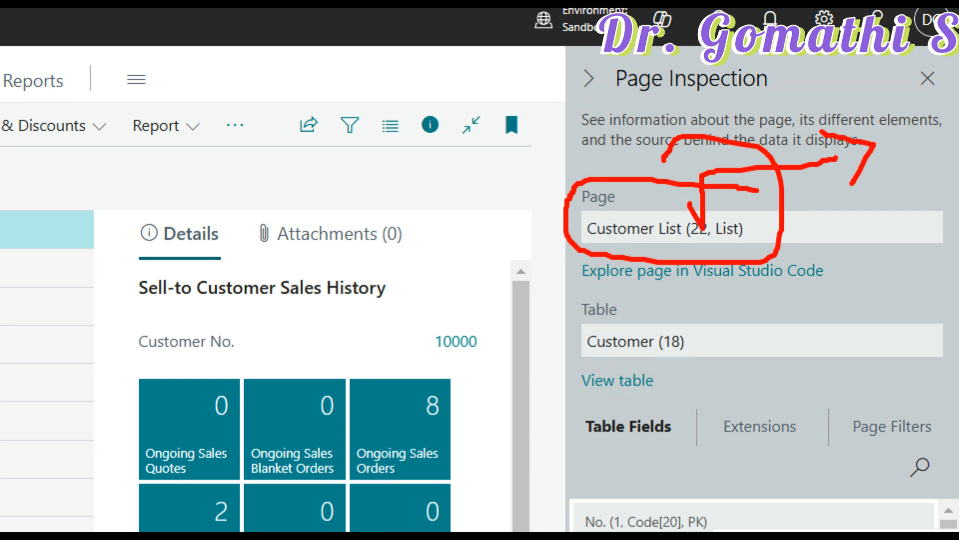
key("Escape")
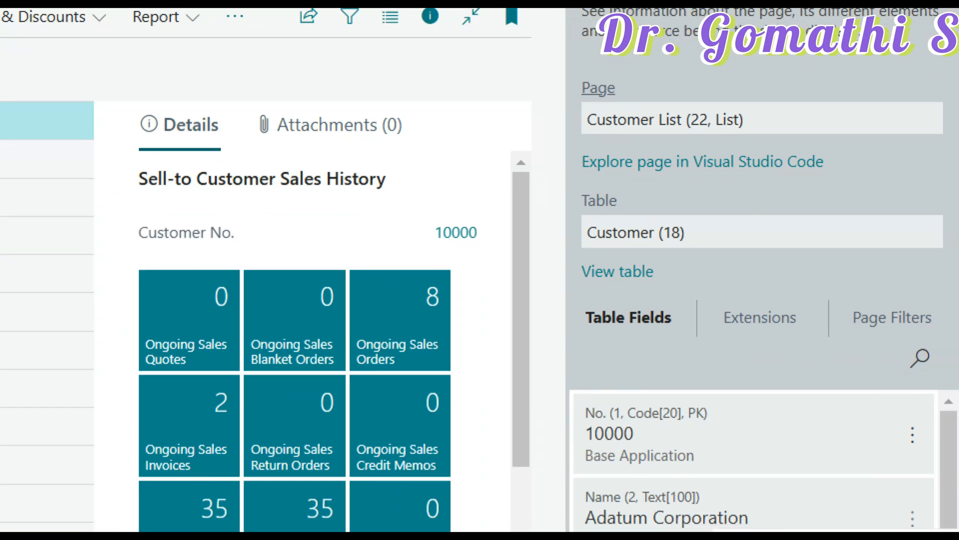
mouse_move(568, 256)
left_mouse_down()
mouse_move(775, 248)
mouse_move(554, 222)
mouse_move(579, 208)
left_mouse_up()
key("Escape")
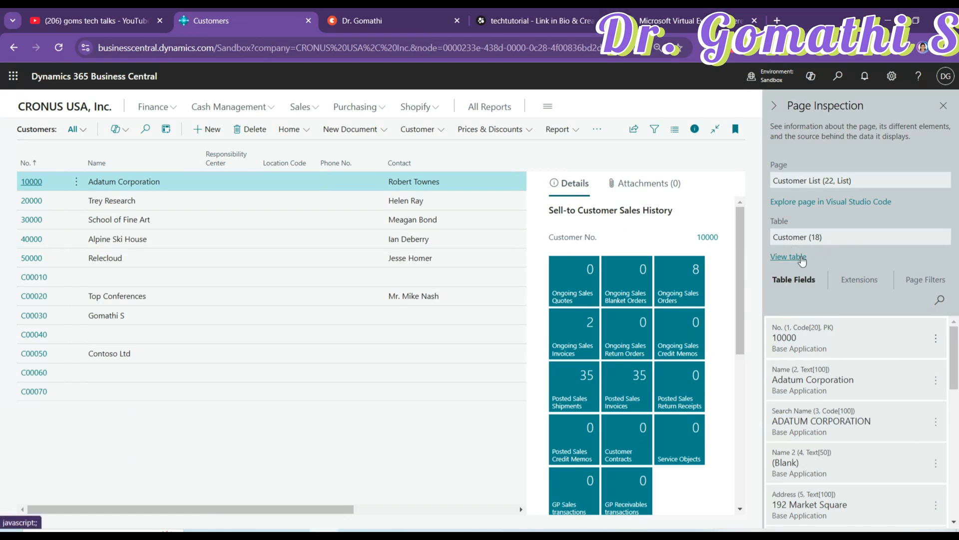
Open the source Customer table from Page Inspection, and review the Customers list's table fields, extensions and page filters
left_click(801, 256)
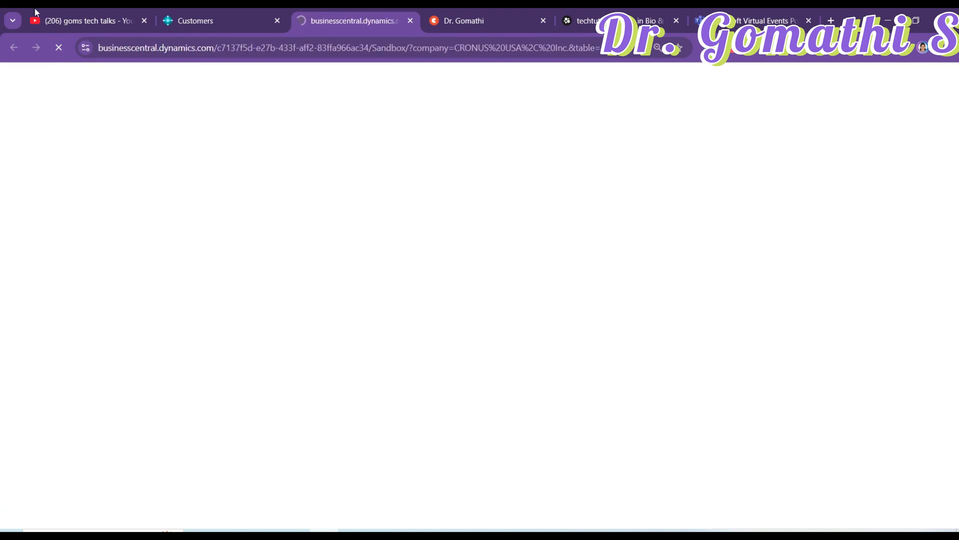
left_click(239, 11)
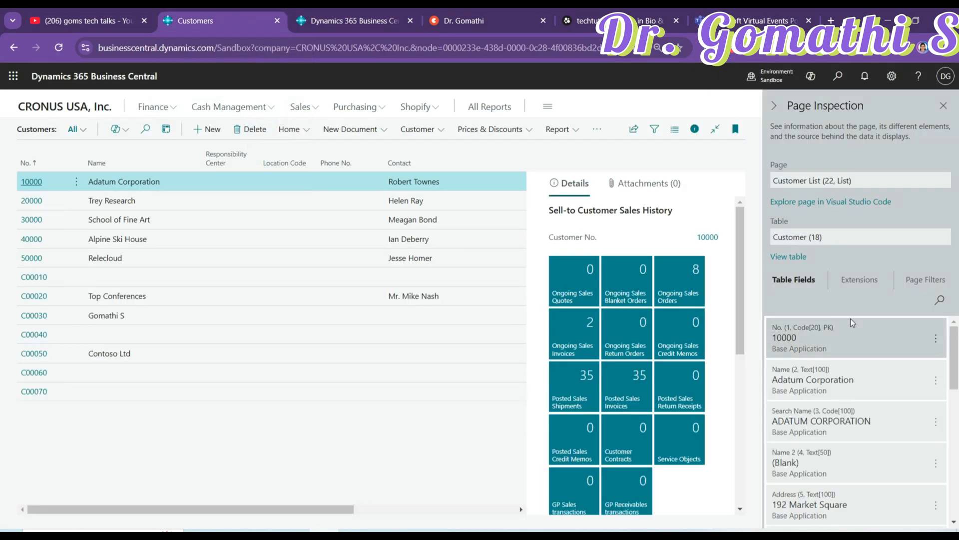
scroll(860, 354, "down", 3)
scroll(860, 354, "up", 3)
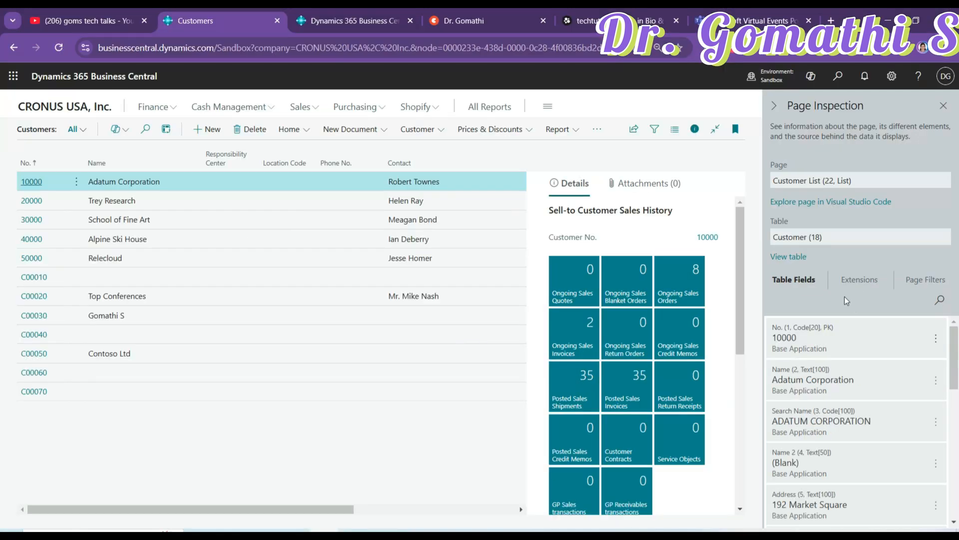
left_click(800, 228)
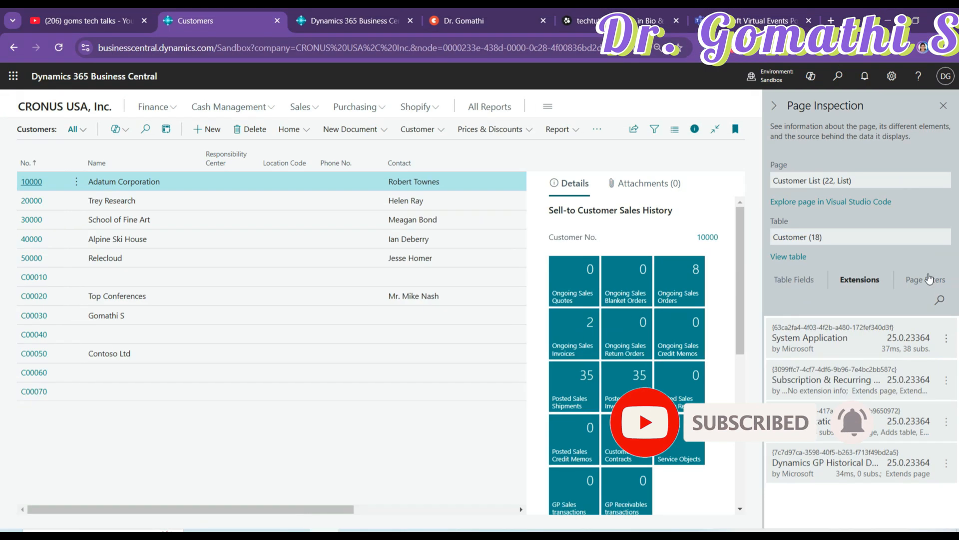
left_click(892, 128)
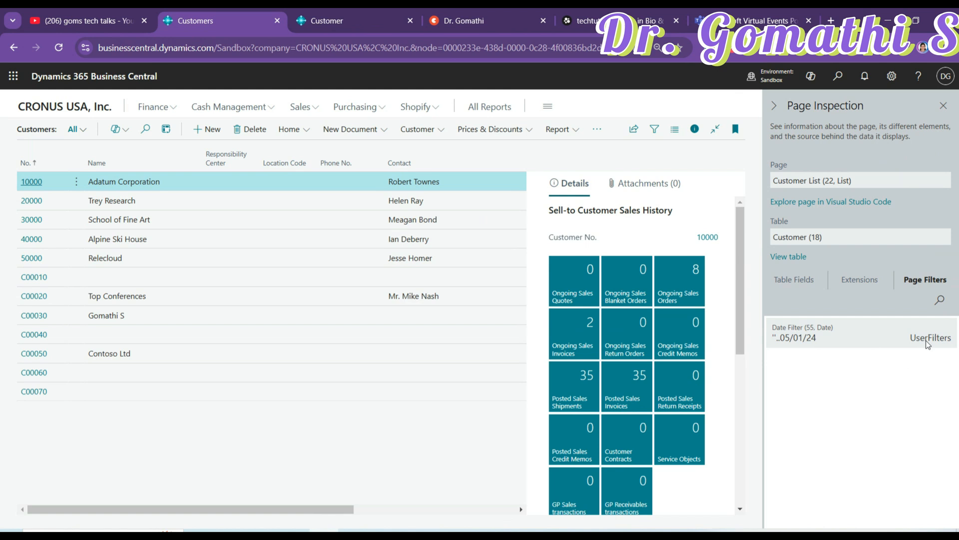
left_click(354, 19)
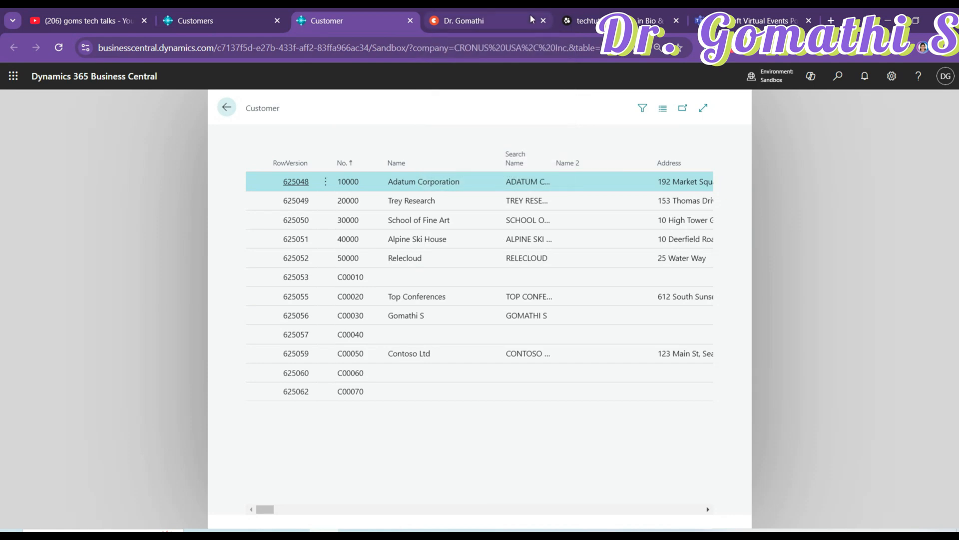
Switch to the topmate profile page and browse the offered sessions, such as mock interview, resume review and career guidance
left_click(471, 21)
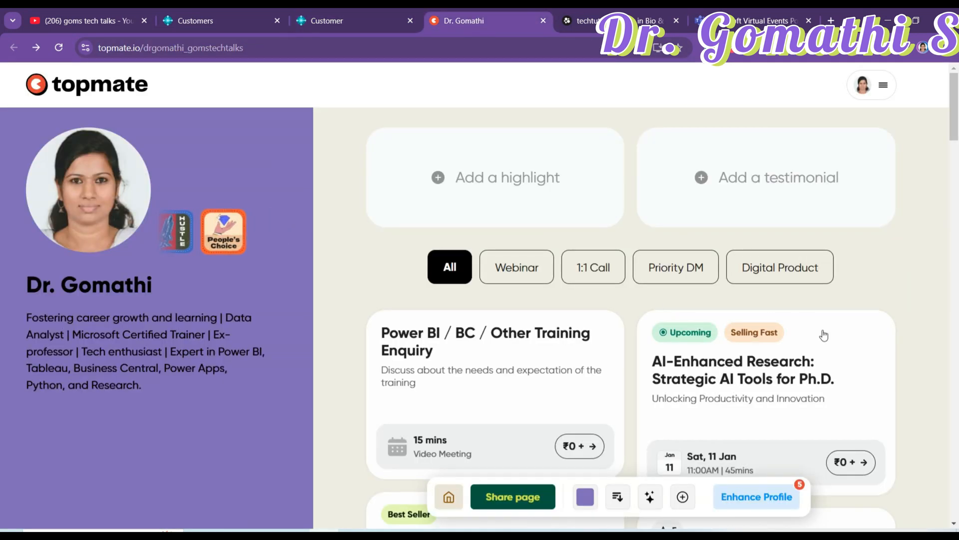
scroll(841, 359, "down", 1)
scroll(841, 360, "down", 12)
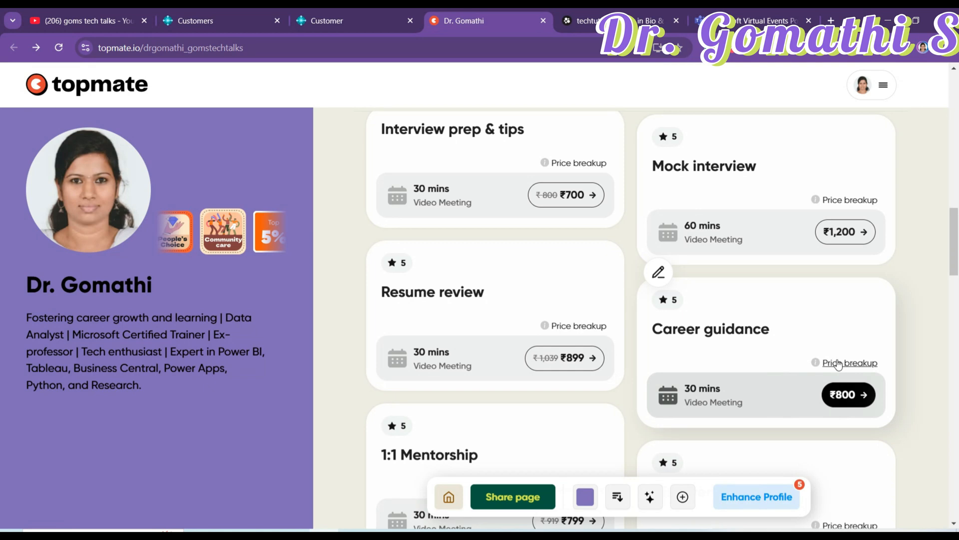
Look over the first offers on the topmate page, such as the training enquiry and the AI-Enhanced Research webinar
scroll(806, 332, "up", 12)
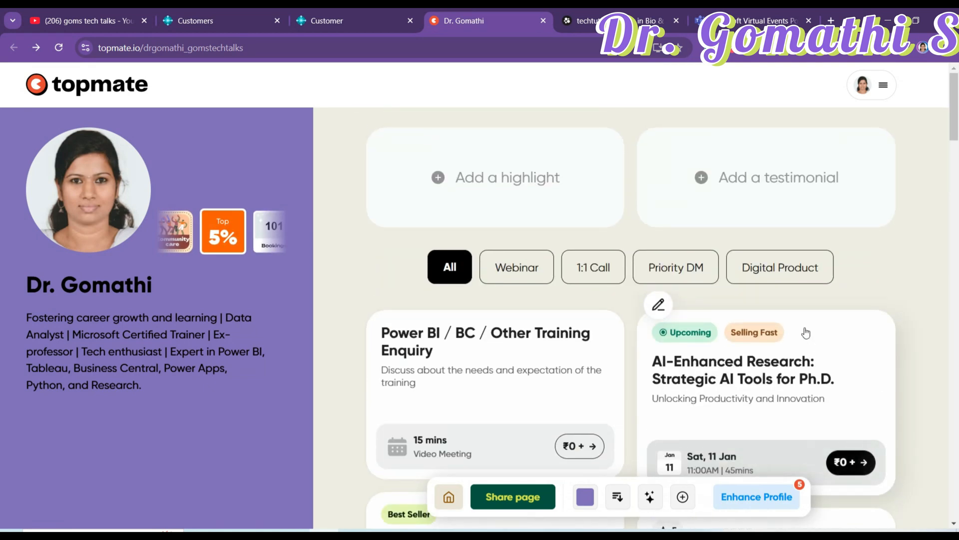
scroll(806, 332, "down", 6)
scroll(806, 332, "up", 3)
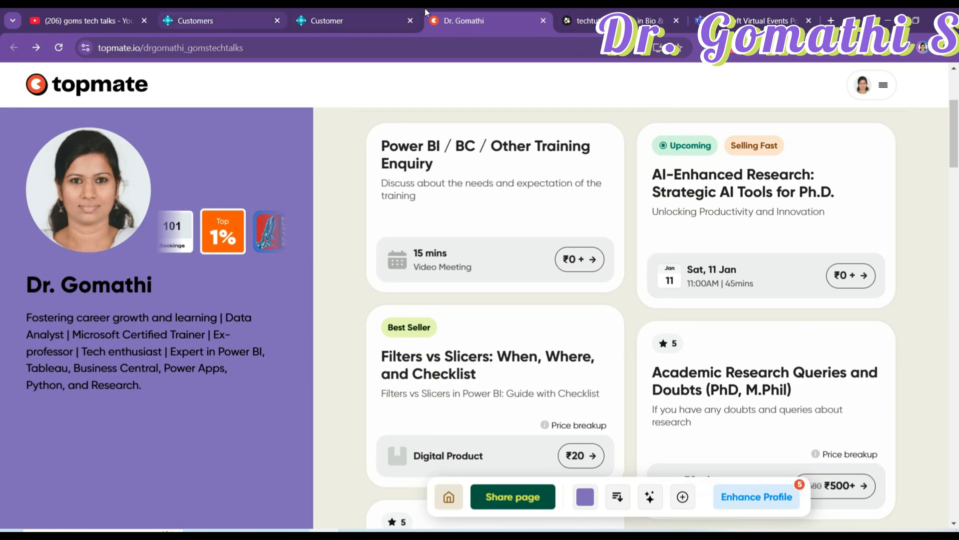
Switch to the techtutorial e-book store page and browse its products, then return to the start of the page
key("ctrl+Tab")
scroll(842, 381, "down", 15)
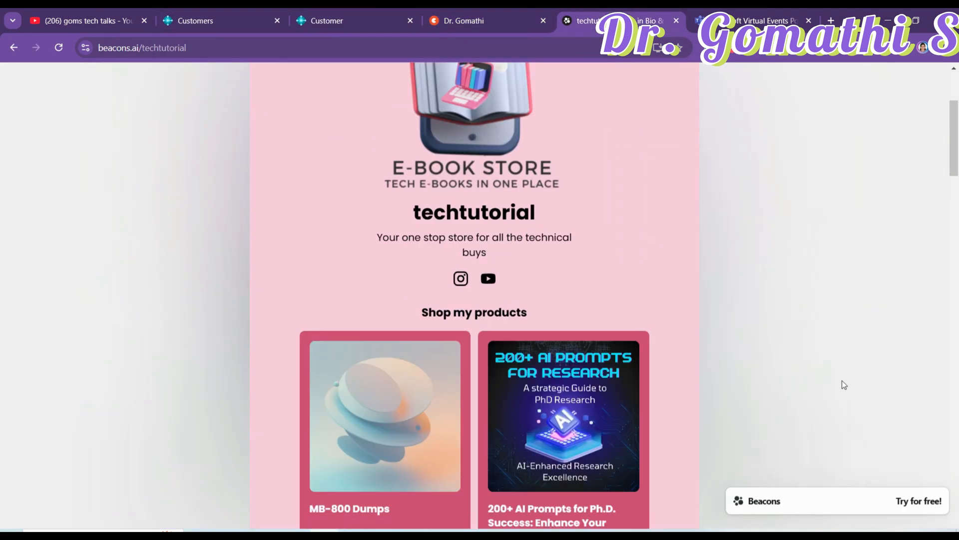
scroll(842, 380, "down", 20)
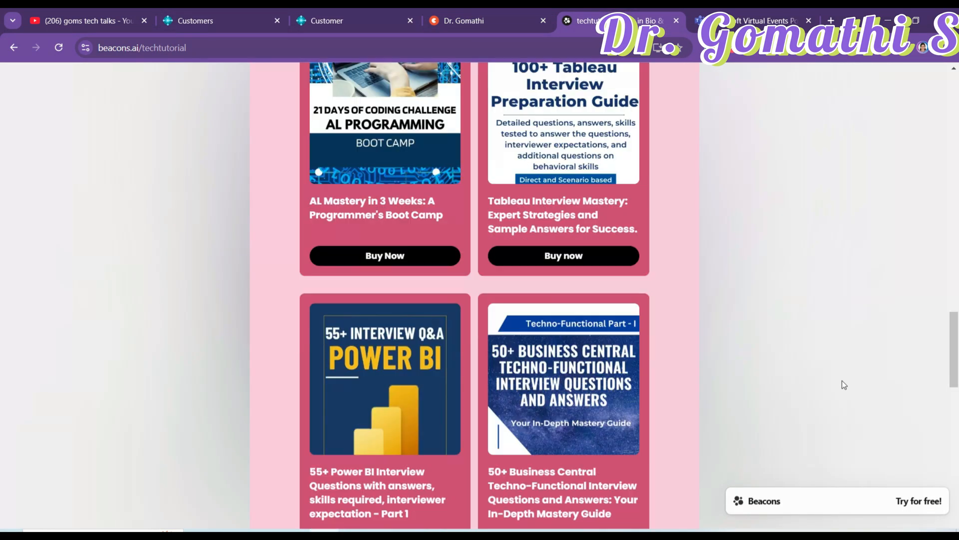
scroll(841, 380, "up", 20)
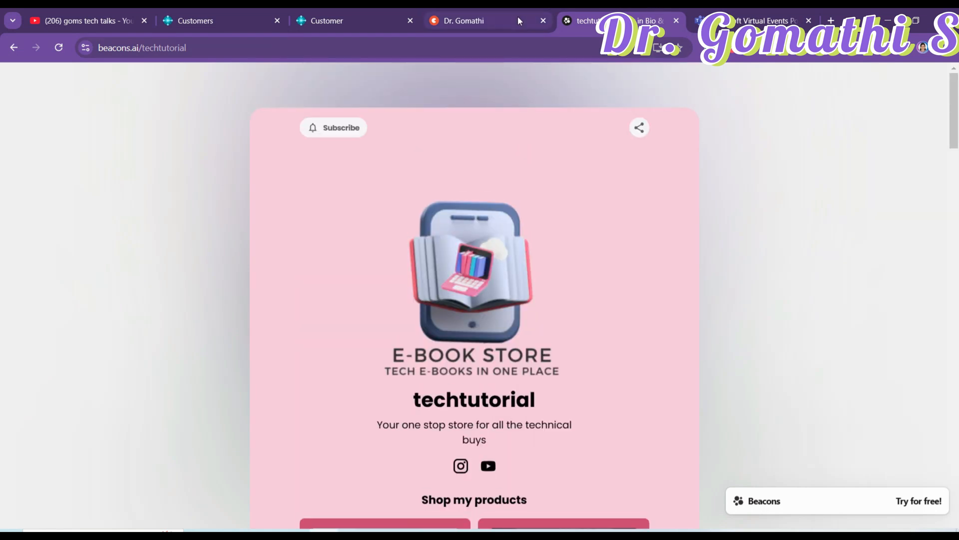
Go back to the Business Central Customers list and close its Page Inspection
left_click(496, 16)
left_click(331, 29)
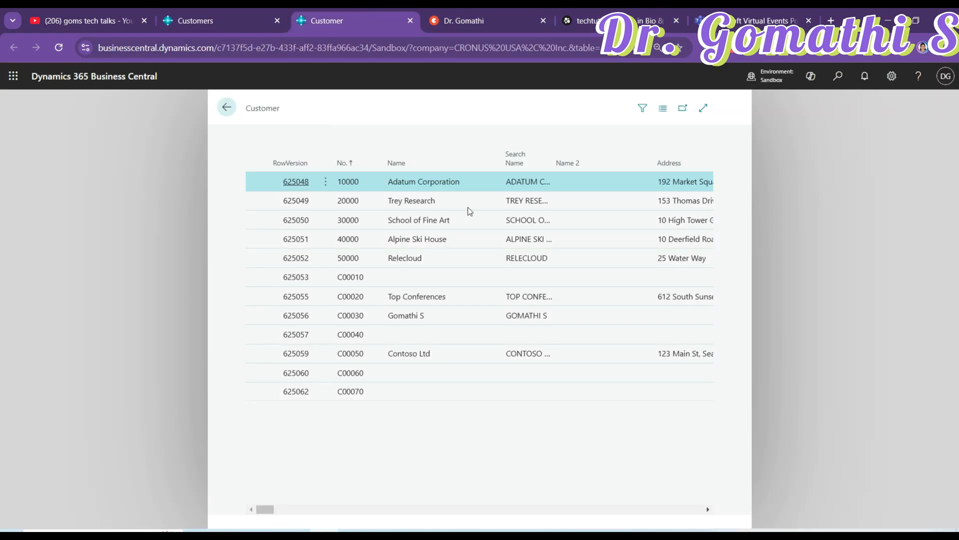
left_click(193, 11)
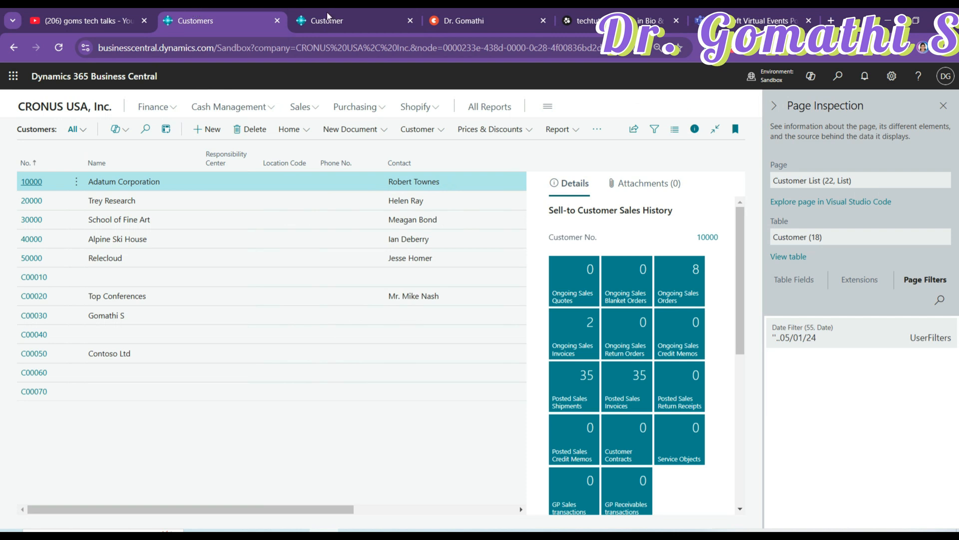
left_click(945, 106)
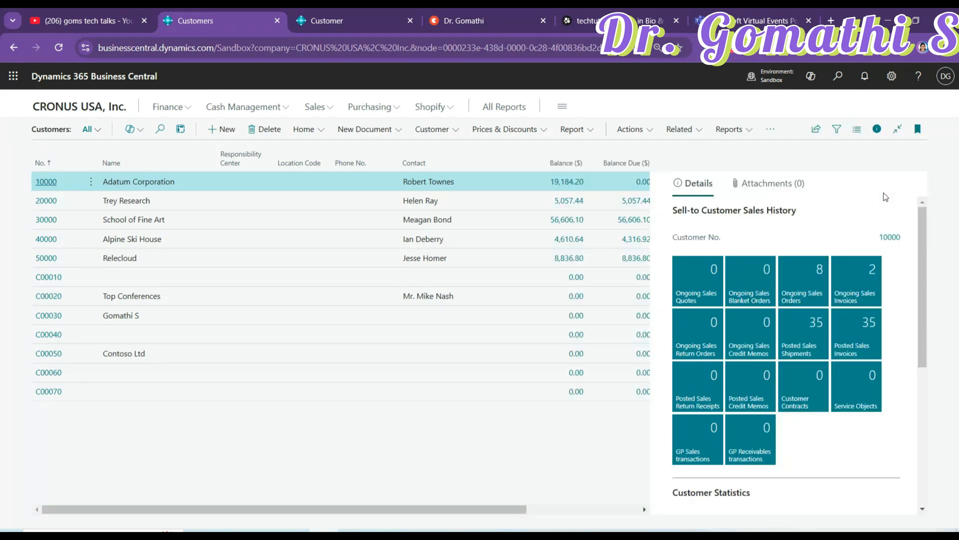
Check the bookmark of the Customers entry in a Tell Me search for "cust", and return to the role center home page
left_click(838, 76)
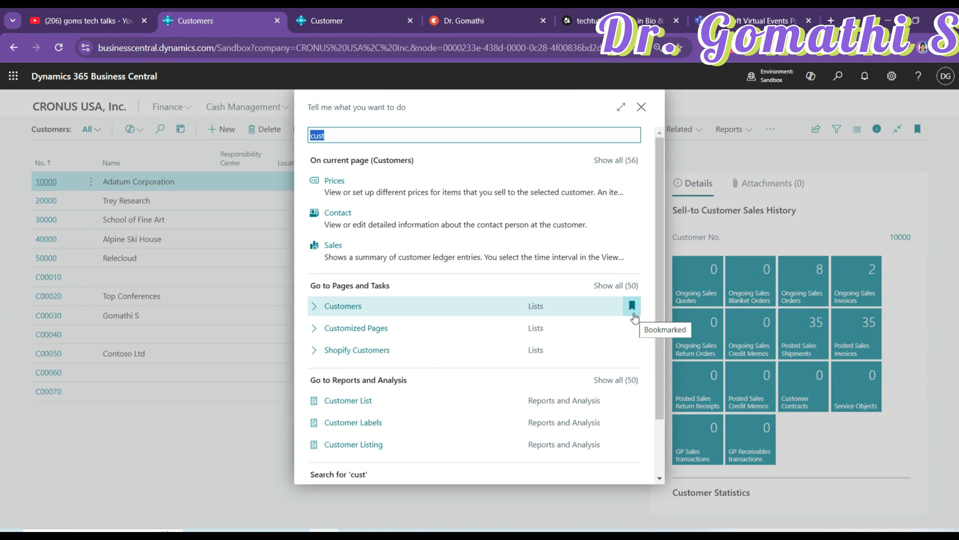
left_click(642, 107)
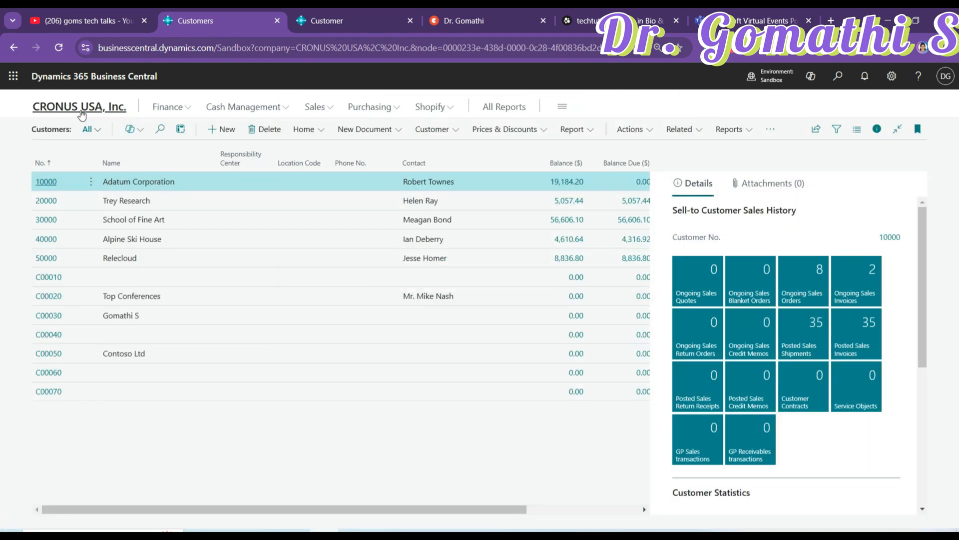
left_click(82, 113)
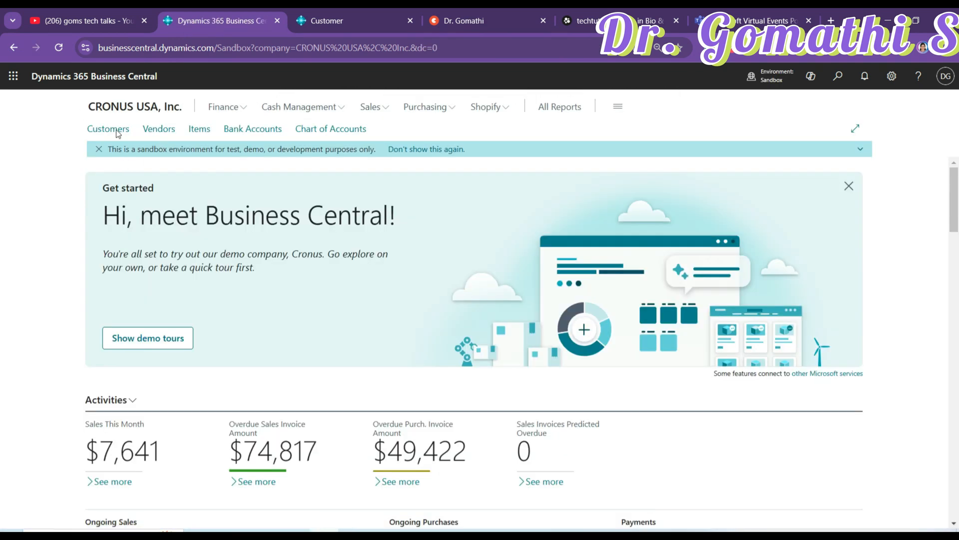
Search Tell Me for "cus", bookmark the Shopify Customers list, and mark the bookmark notice with an on-screen annotation
left_click(838, 76)
type("cus")
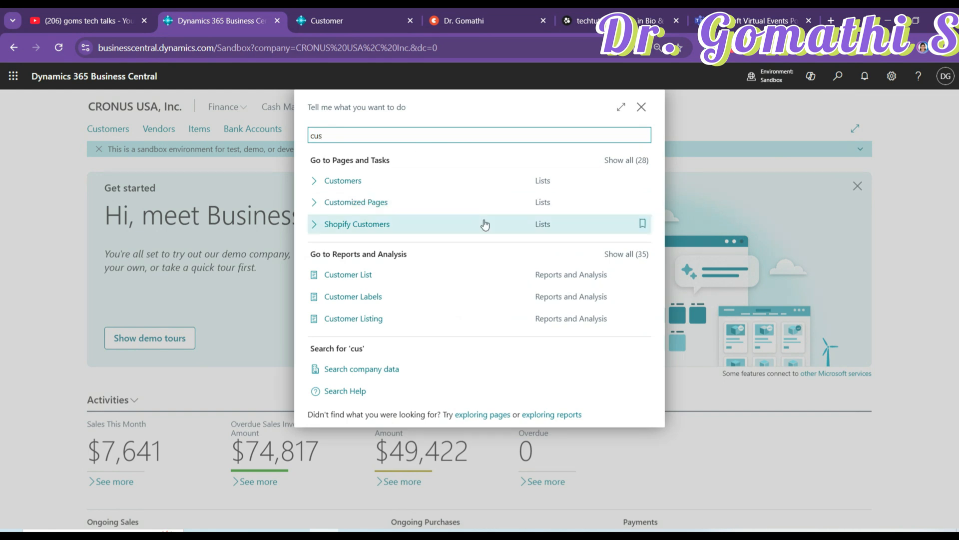
left_click(643, 226)
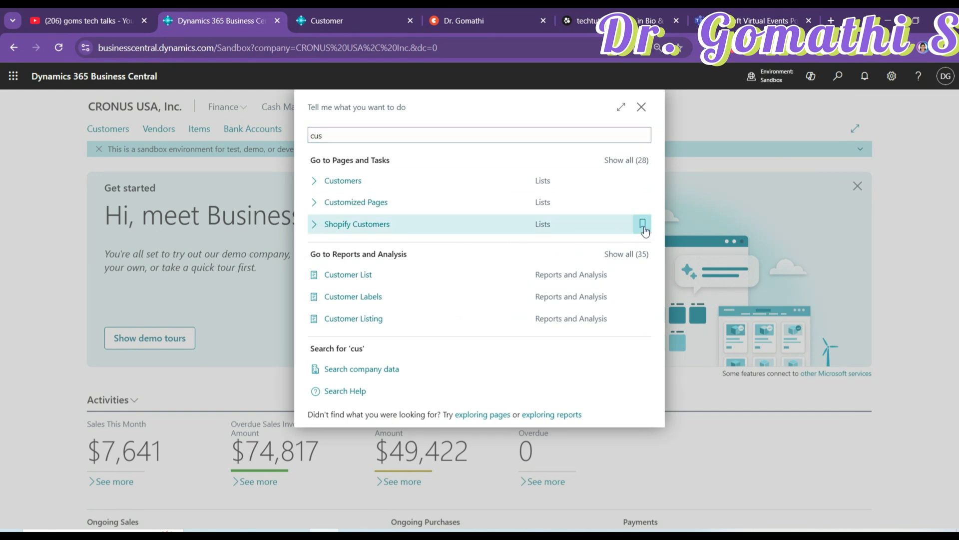
left_click(644, 227)
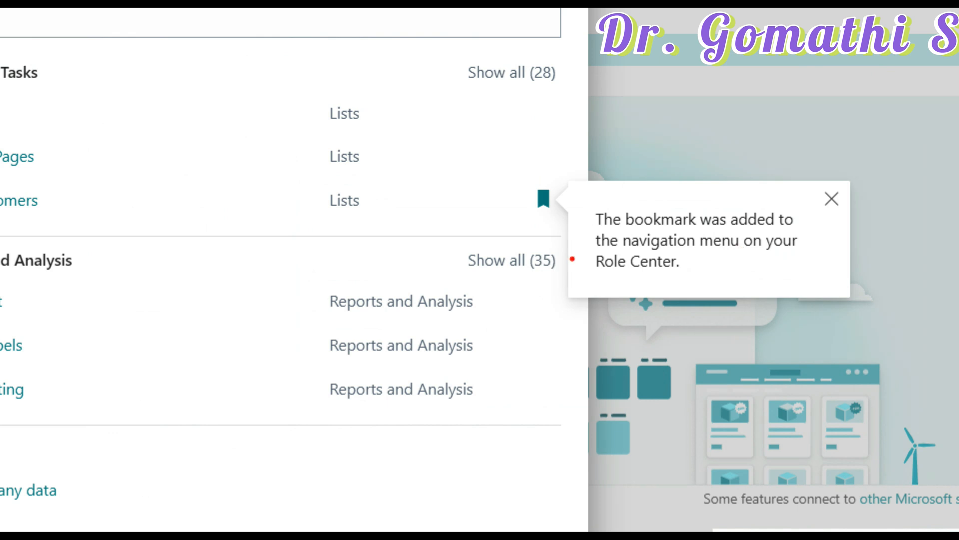
left_click_drag(657, 252, 779, 246)
key("Escape")
Close the Tell Me search and mark the Shopify Customers link in the role center's navigation with an on-screen annotation
left_click(643, 113)
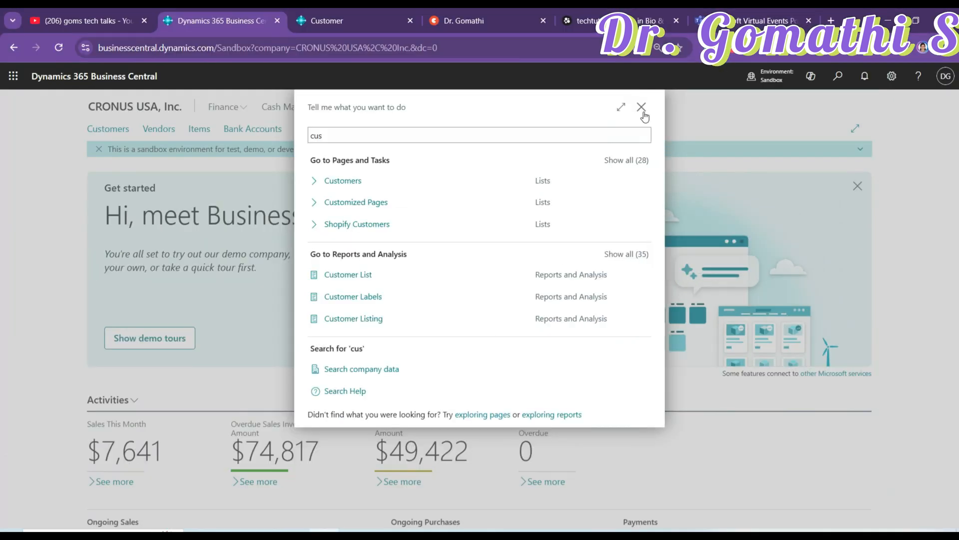
left_click(643, 113)
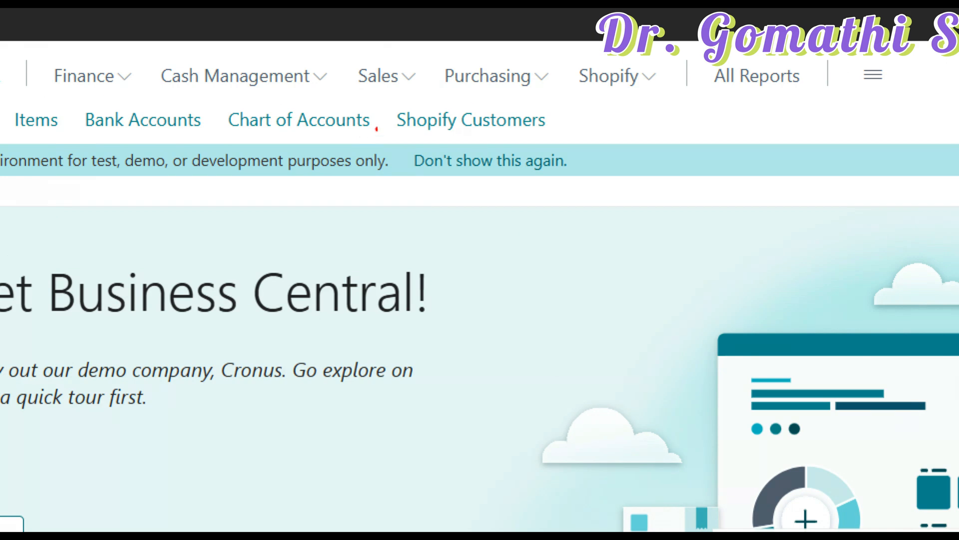
mouse_move(574, 85)
left_mouse_down()
mouse_move(519, 94)
mouse_move(455, 162)
mouse_move(514, 83)
left_mouse_up()
key("Escape")
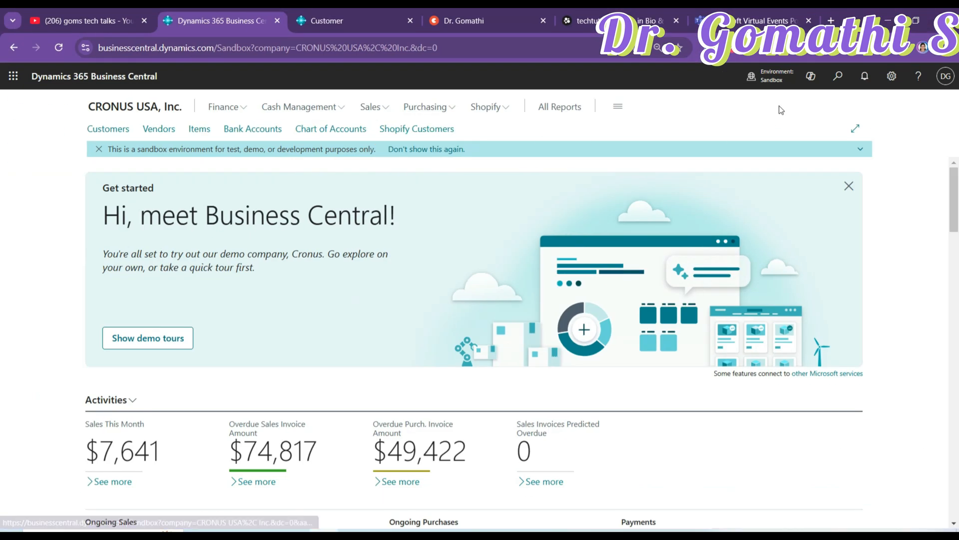
Search Tell Me for "cus" again, remove the bookmark of the Shopify Customers list, and close the search
left_click(838, 76)
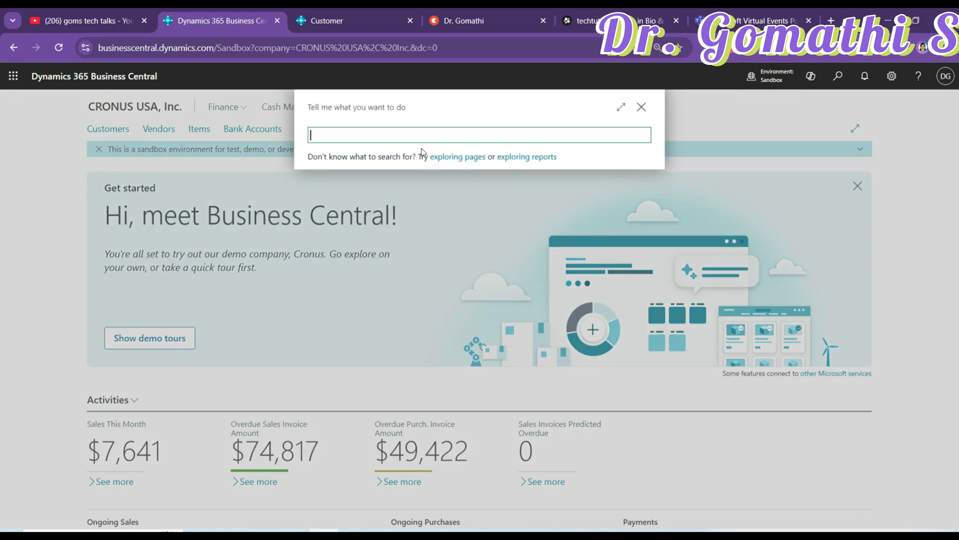
type("cus")
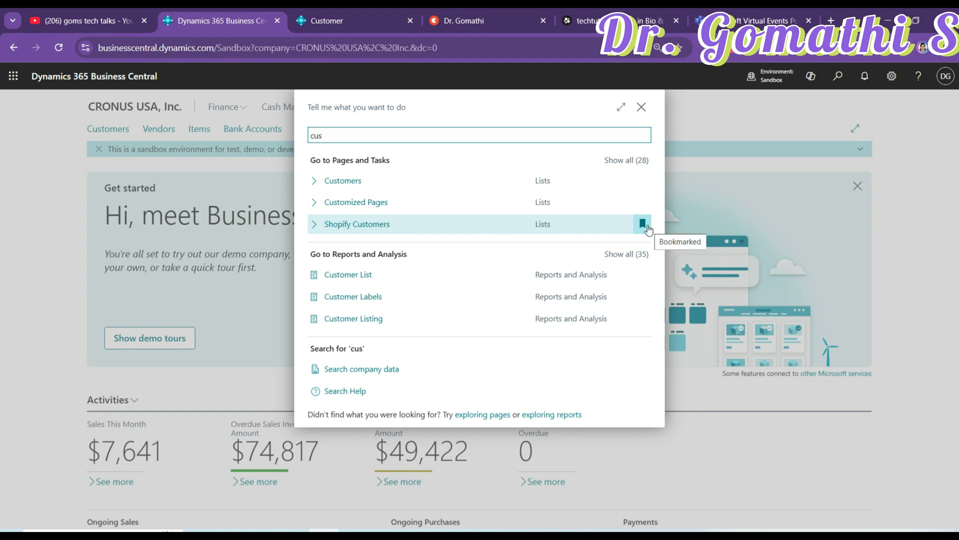
left_click(647, 227)
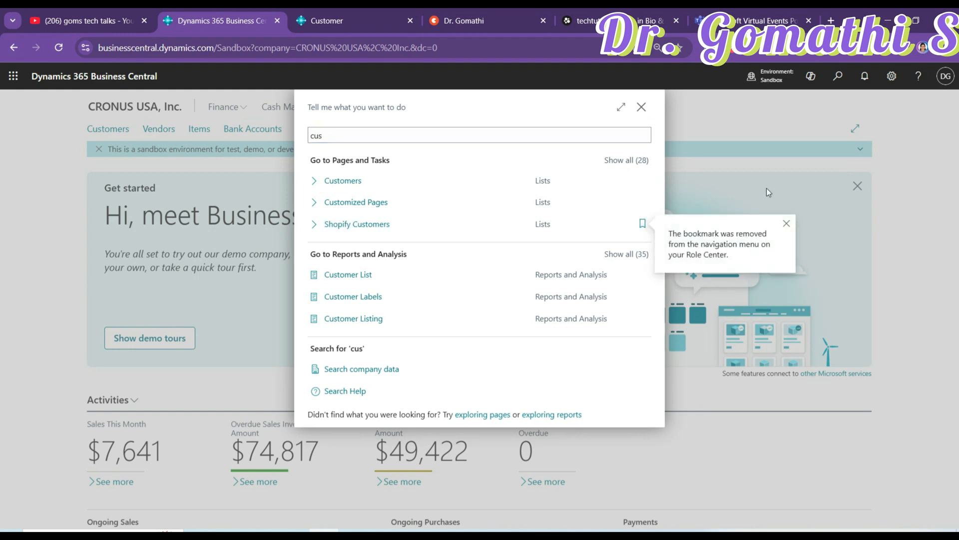
left_click(644, 112)
Draw an on-screen annotation over the role center home page and clear it
key("ctrl+1")
left_click(406, 134)
mouse_move(442, 93)
left_mouse_down()
mouse_move(411, 92)
mouse_move(682, 122)
left_mouse_up()
key("Escape")
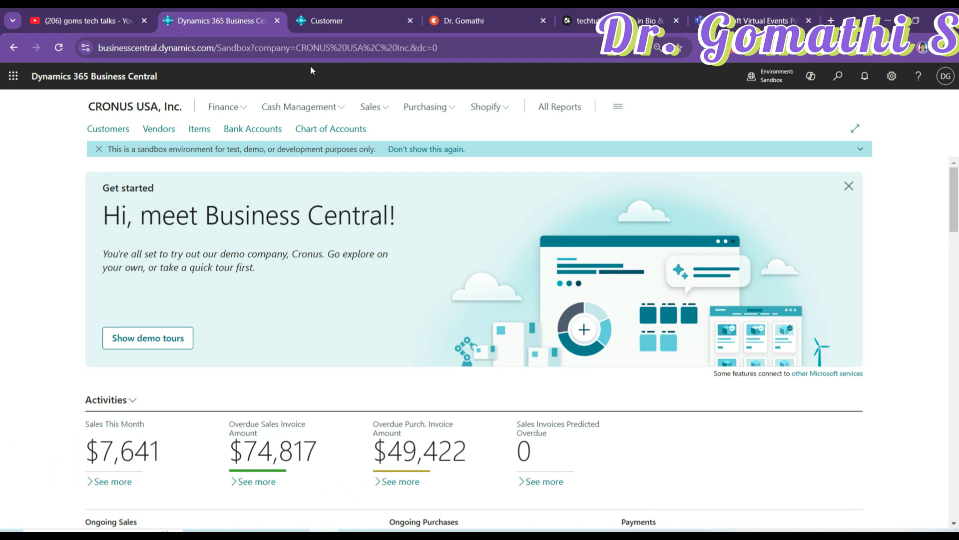
Create a new customer from the Customers list using the CUSTOMER COMPANY template
left_click(104, 130)
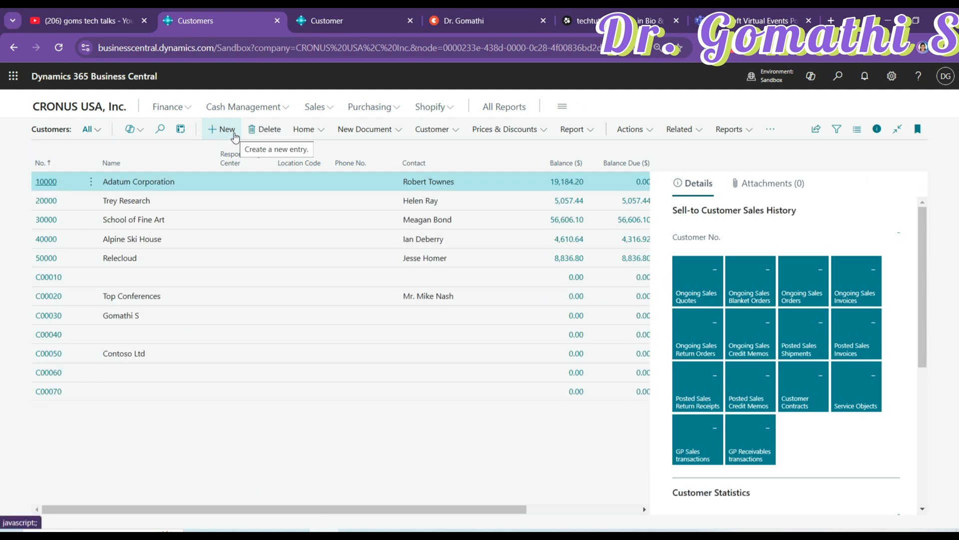
left_click(233, 132)
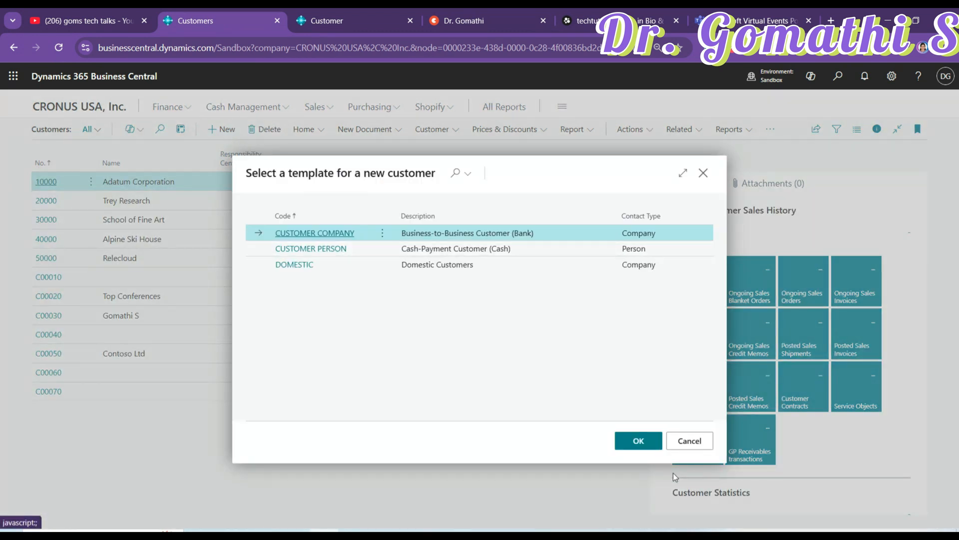
left_click(624, 447)
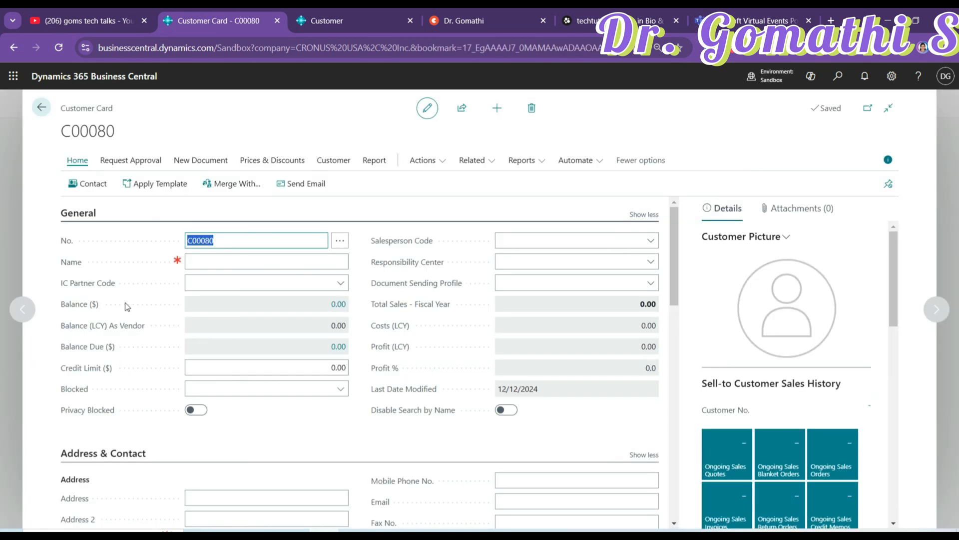
Jump from the No. field to the first field of the Address & Contact section and mark the jump on screen
scroll(125, 302, "up", 7)
left_click(220, 242)
key("Return")
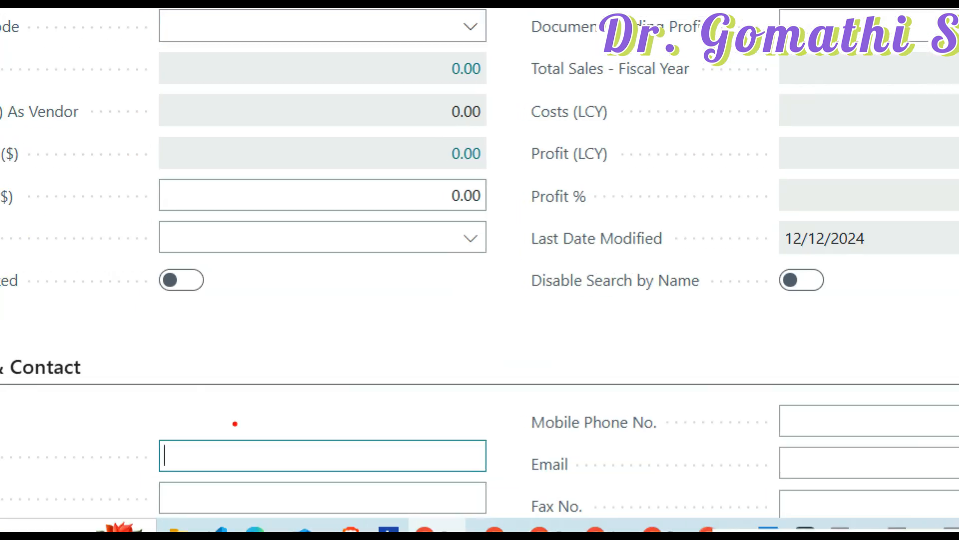
mouse_move(235, 424)
left_mouse_down()
mouse_move(188, 475)
mouse_move(401, 382)
mouse_move(346, 381)
left_mouse_up()
key("Escape")
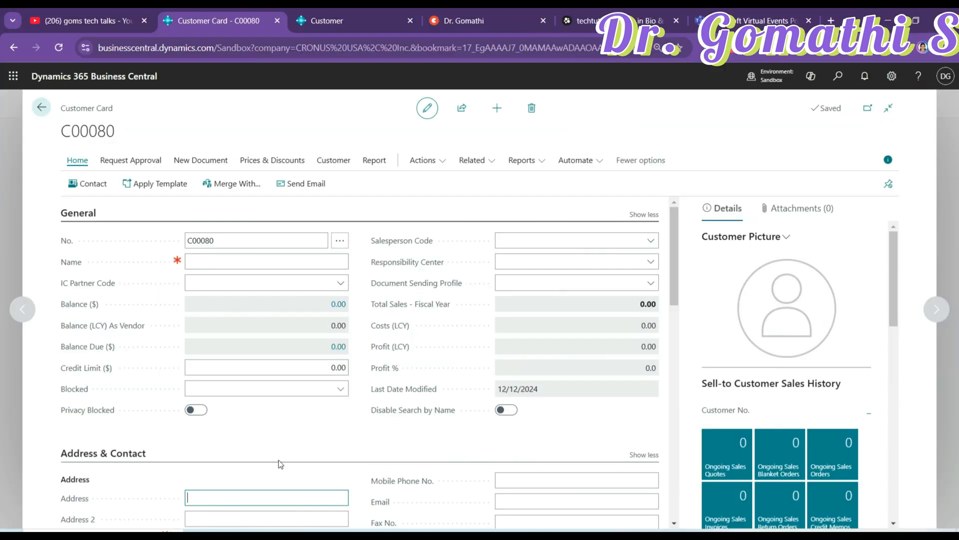
Mark the Name field on screen and jump from it to the Address field of the next section
left_click(232, 255)
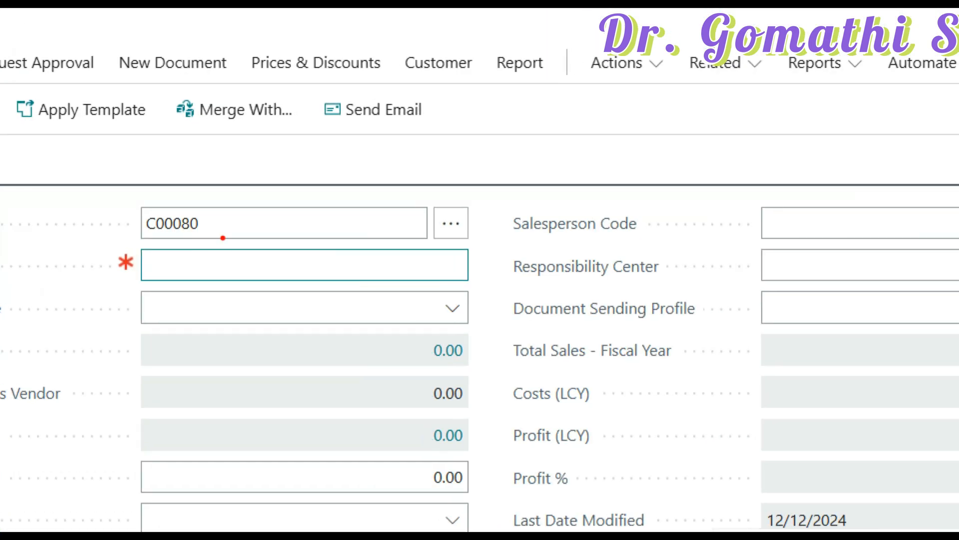
left_click_drag(223, 238, 200, 288)
key("Escape")
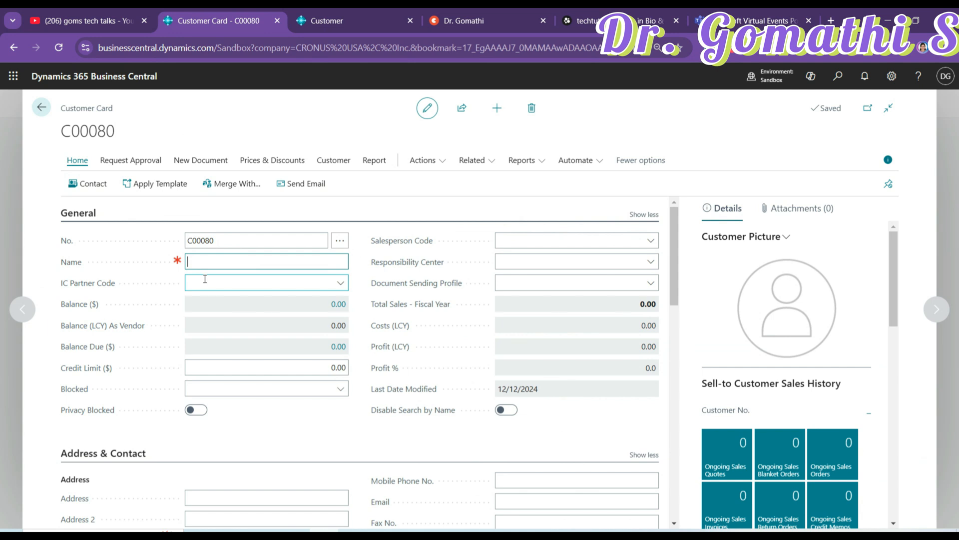
key("Return")
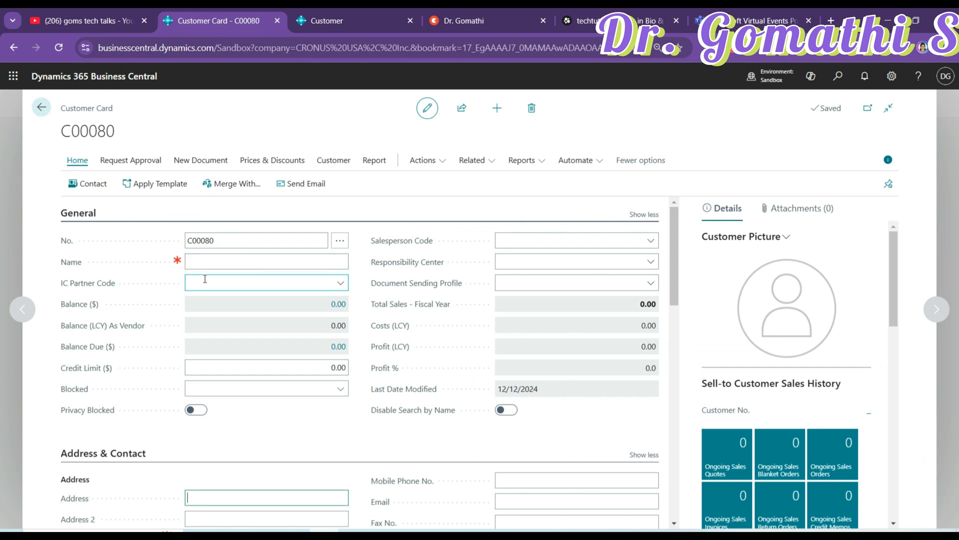
Jump onward to the first fields of the Invoicing and Payments sections, and open the Ship-to Code lookup under Shipping
scroll(195, 350, "down", 1)
scroll(194, 425, "down", 4)
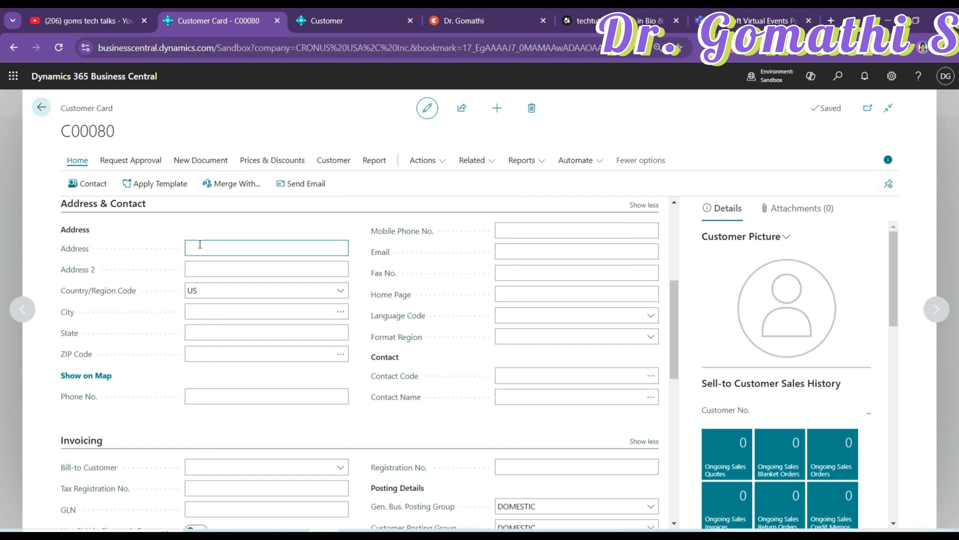
key("Return")
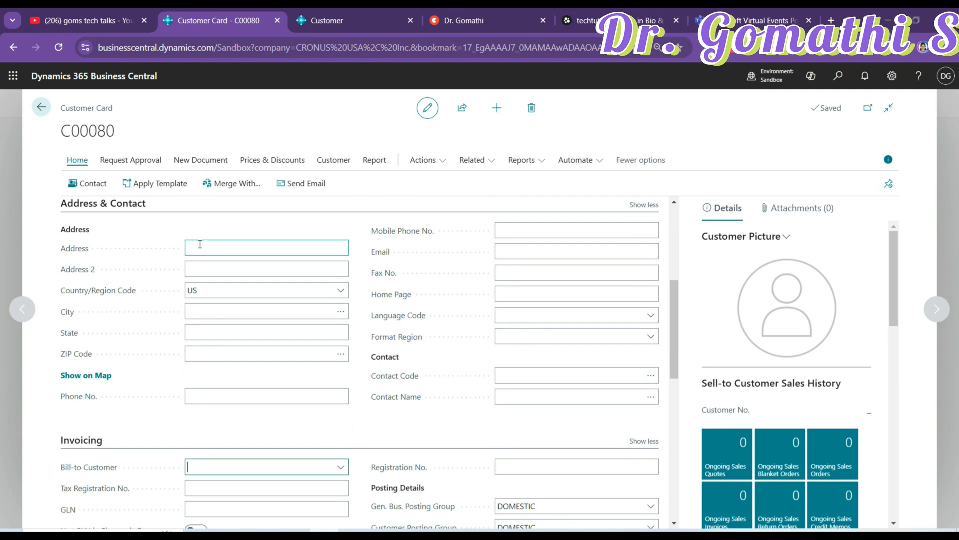
scroll(200, 245, "down", 3)
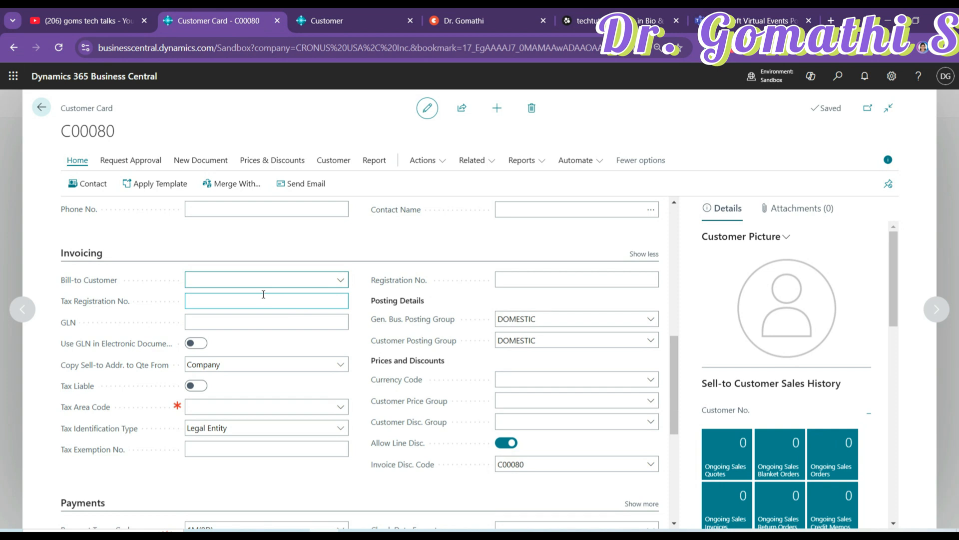
key("Return")
scroll(224, 305, "down", 5)
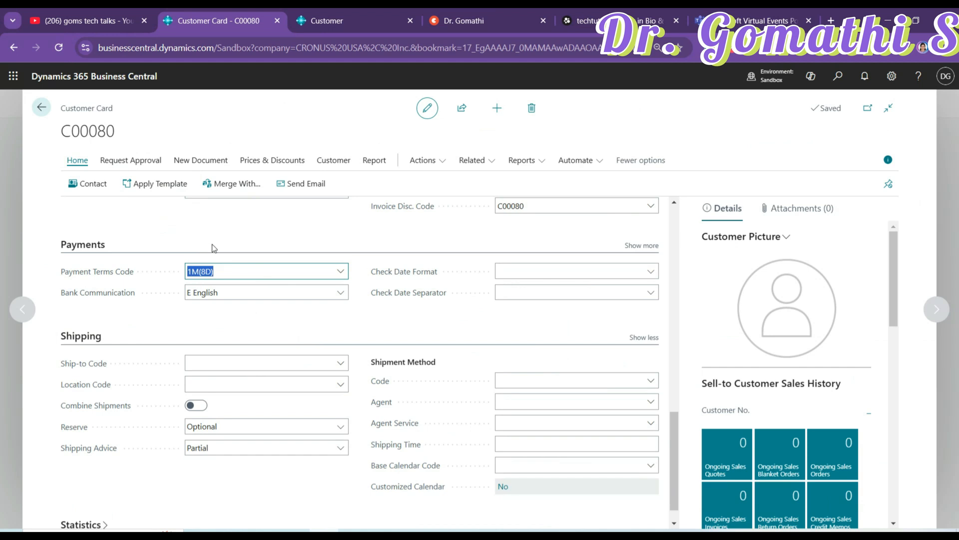
left_click(341, 366)
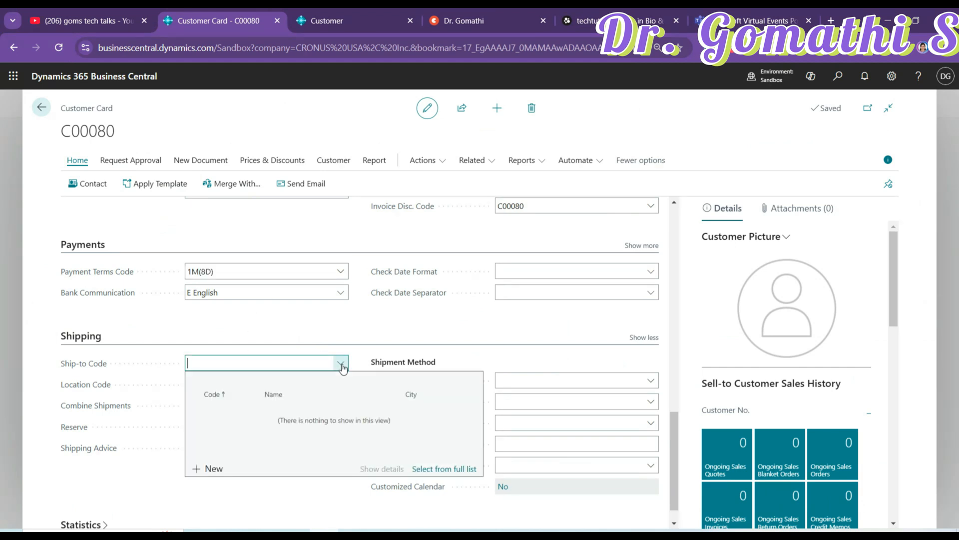
scroll(344, 370, "up", 15)
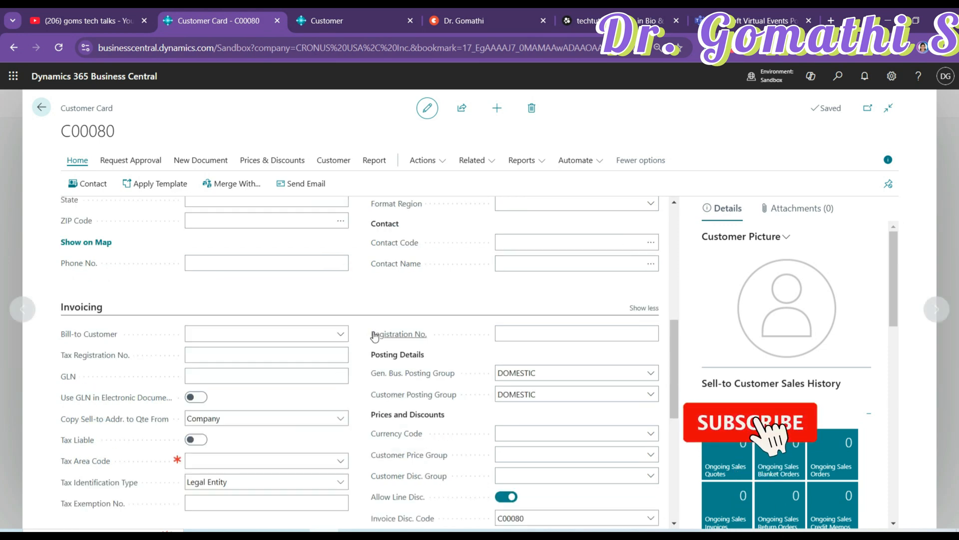
View the number series behind the No. field, and view Intercompany Setup from the IC Partner Code lookup without changing anything
left_click(341, 240)
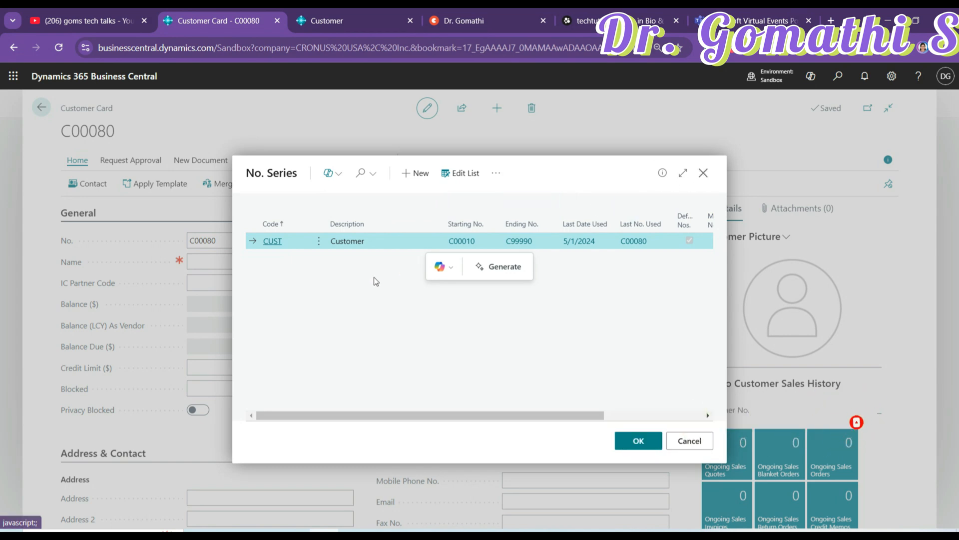
left_click(704, 173)
left_click(342, 284)
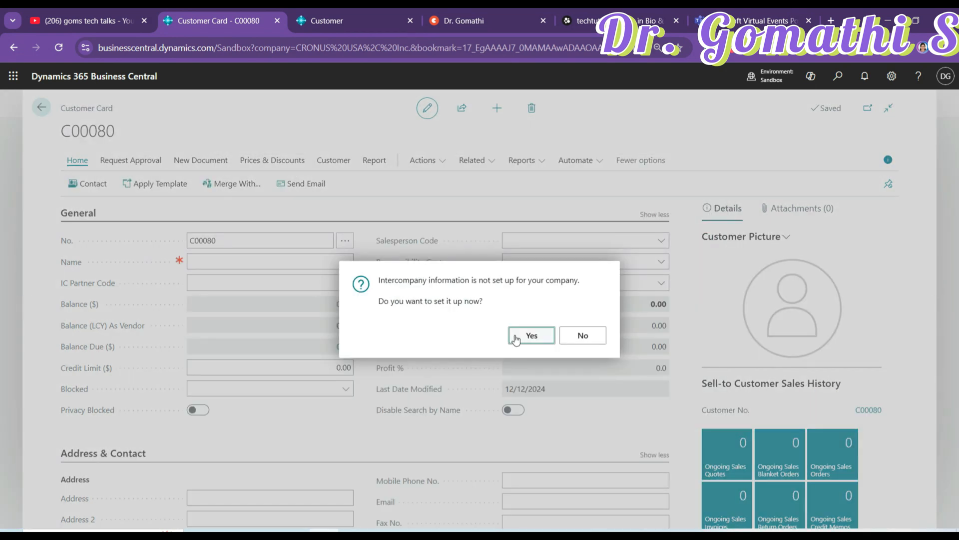
left_click(516, 339)
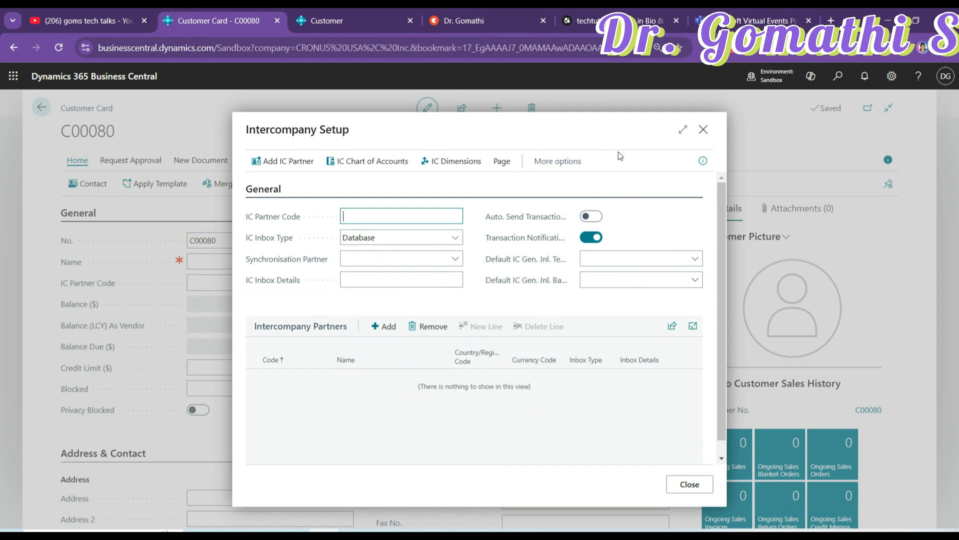
left_click(634, 151)
key("Escape")
Assign the new customer card the next number from the CUST number series and return to the Customers list
left_click(338, 241)
left_click(338, 241)
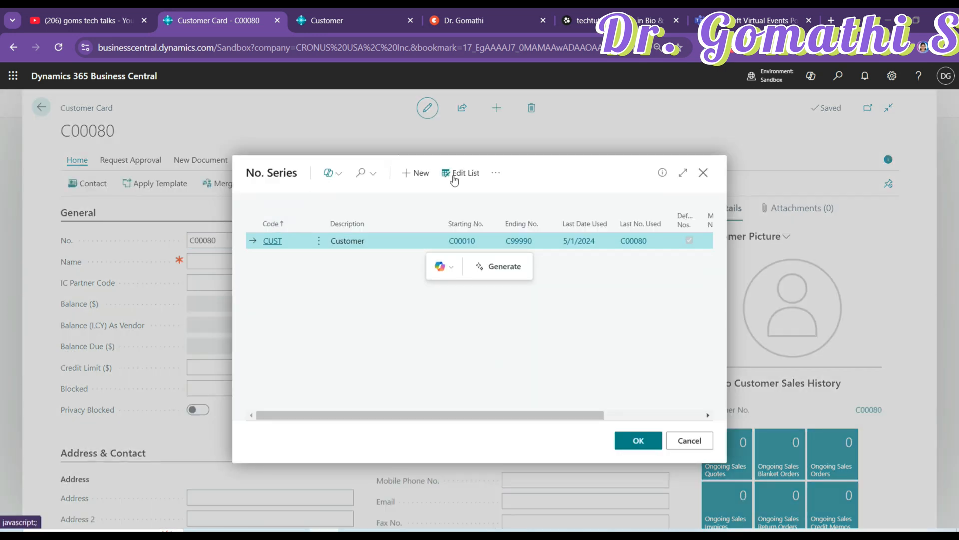
left_click(370, 178)
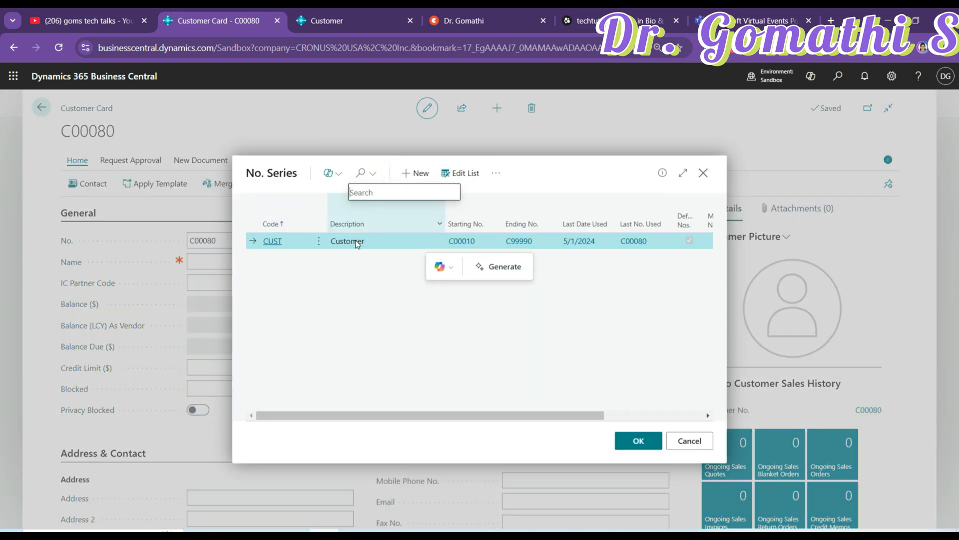
left_click(272, 241)
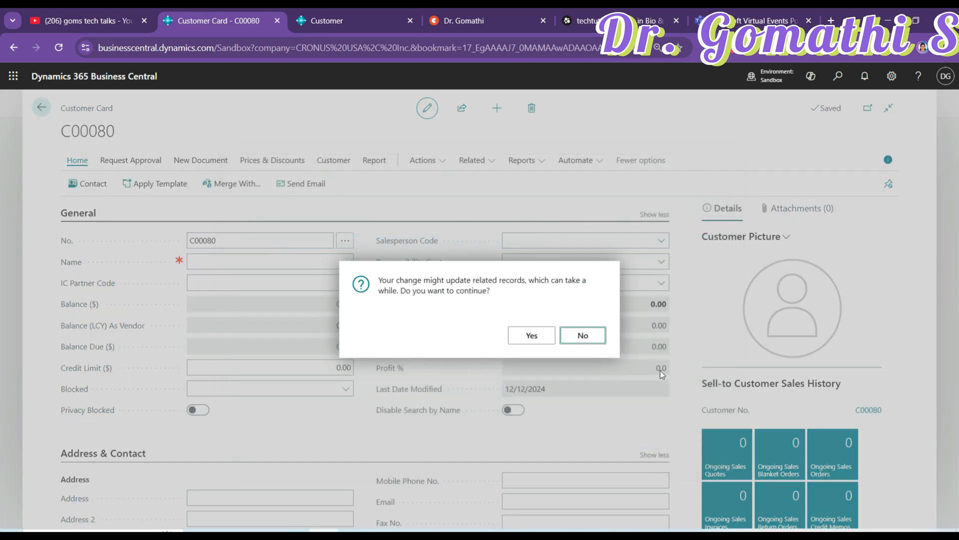
left_click(517, 339)
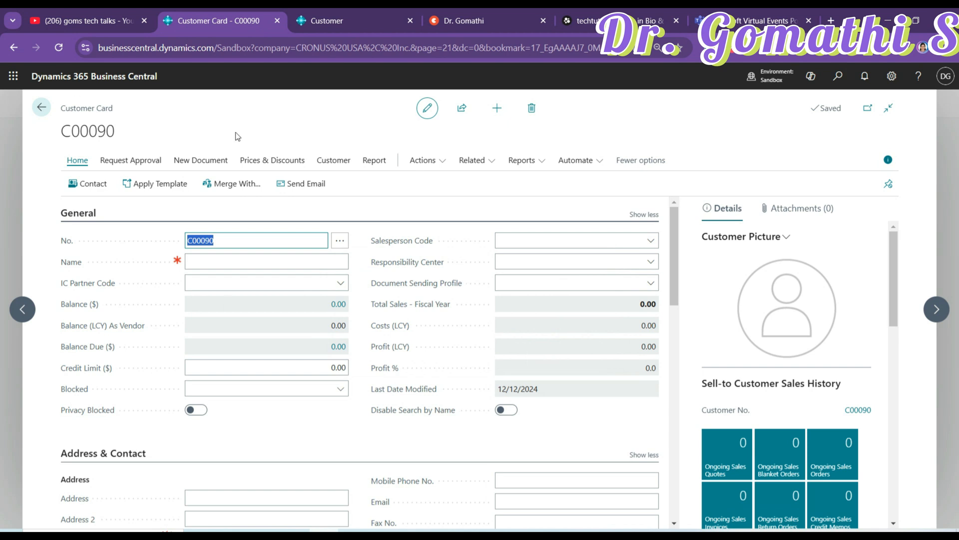
left_click(307, 243)
left_click(41, 108)
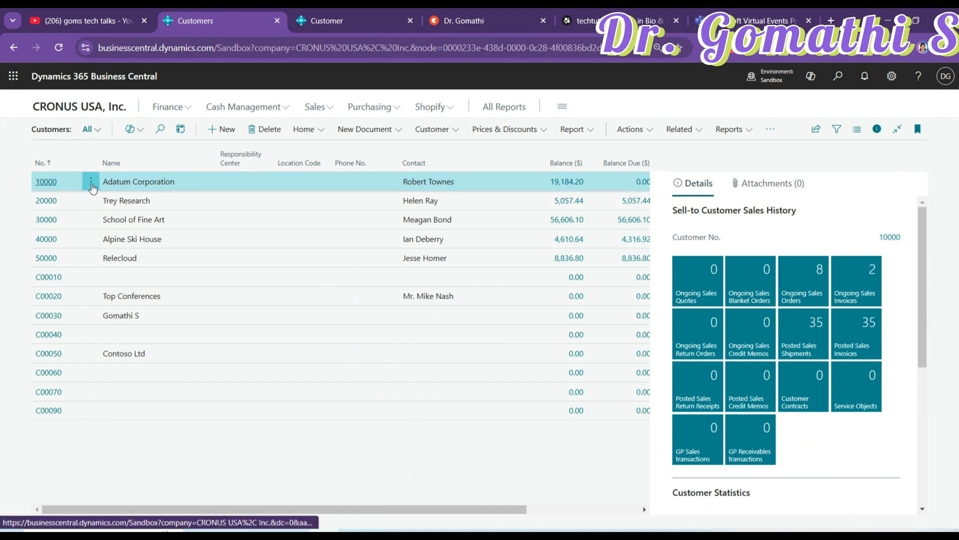
Multi-select the first five customers, Adatum Corporation through Relecloud, and view the row options for Adatum Corporation
left_click(91, 186)
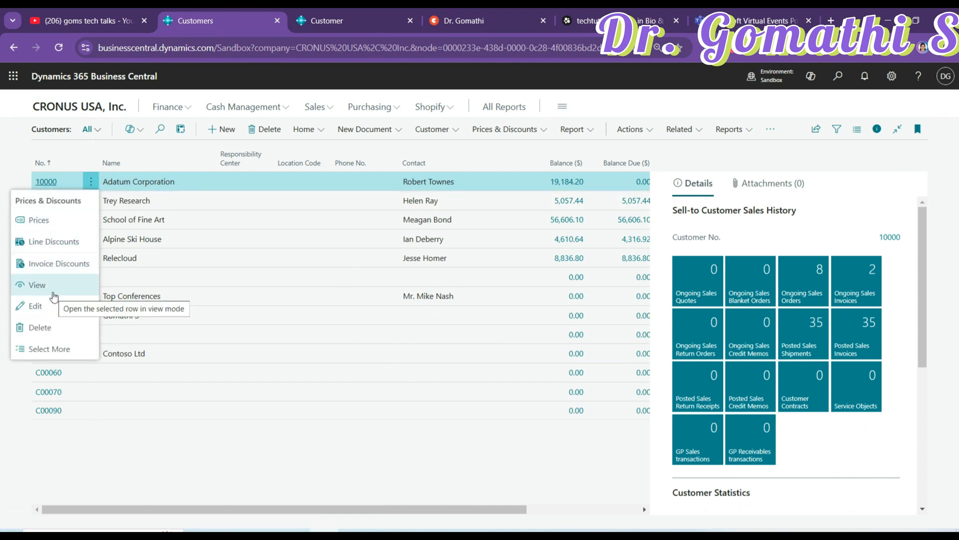
left_click(49, 353)
left_click(42, 200)
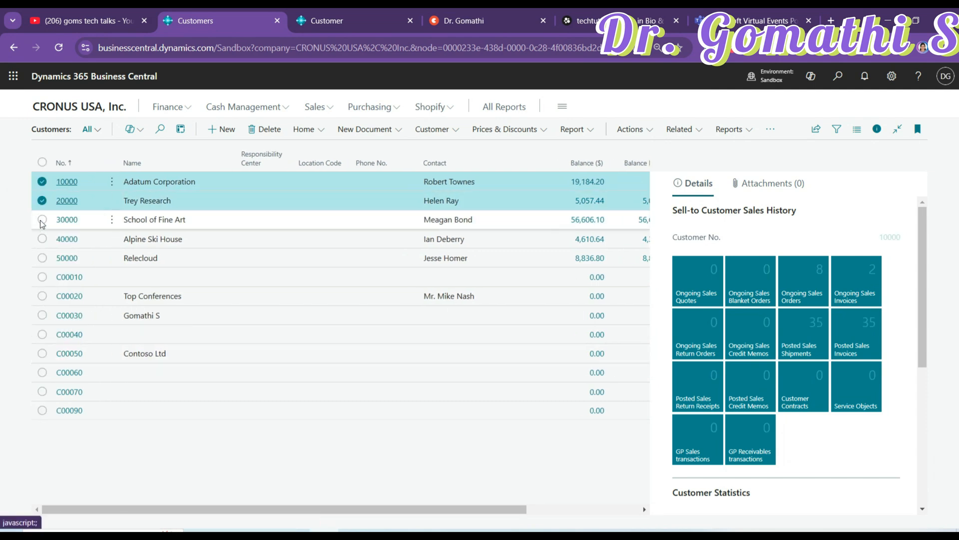
left_click(42, 220)
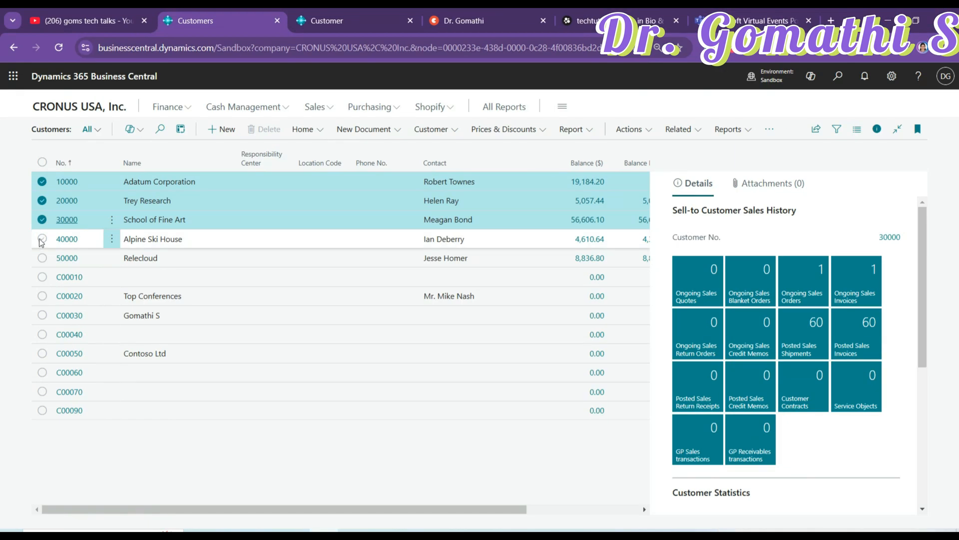
left_click(42, 239)
left_click(44, 258)
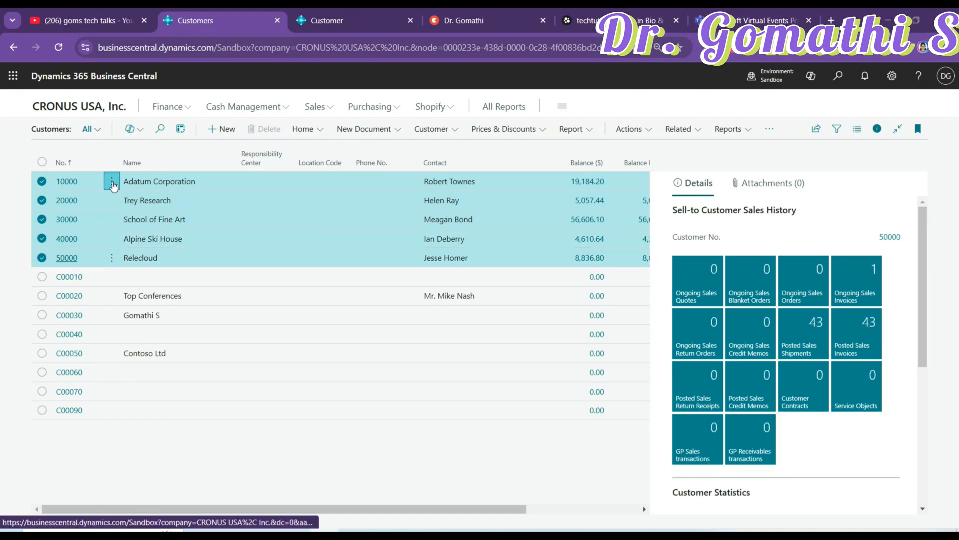
left_click(111, 183)
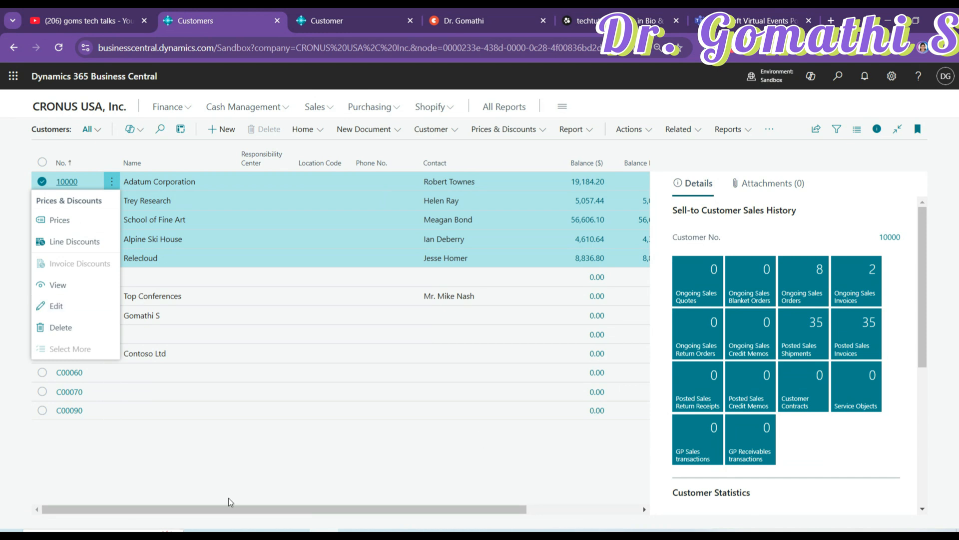
left_click(134, 478)
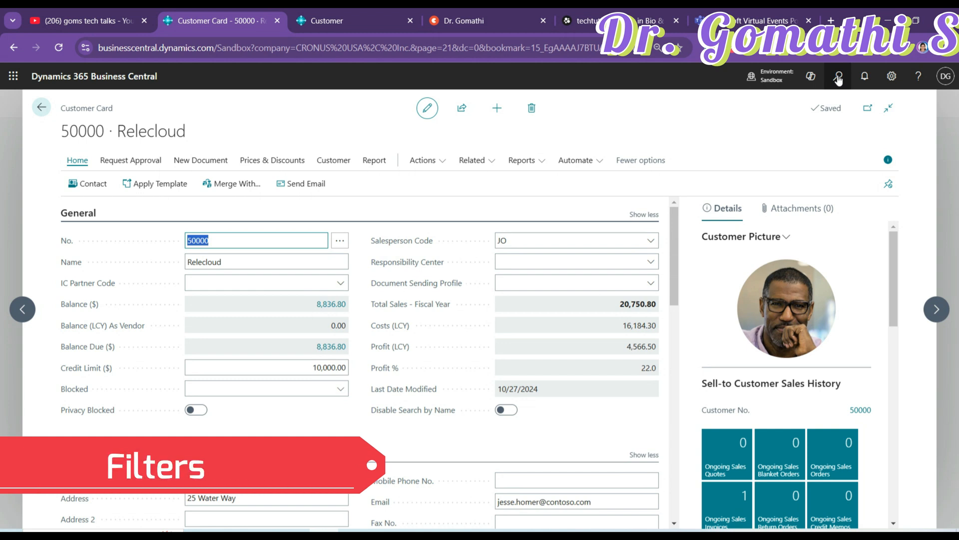
Return from the Relecloud customer card to the Customers list and show the filter pane
left_click(41, 107)
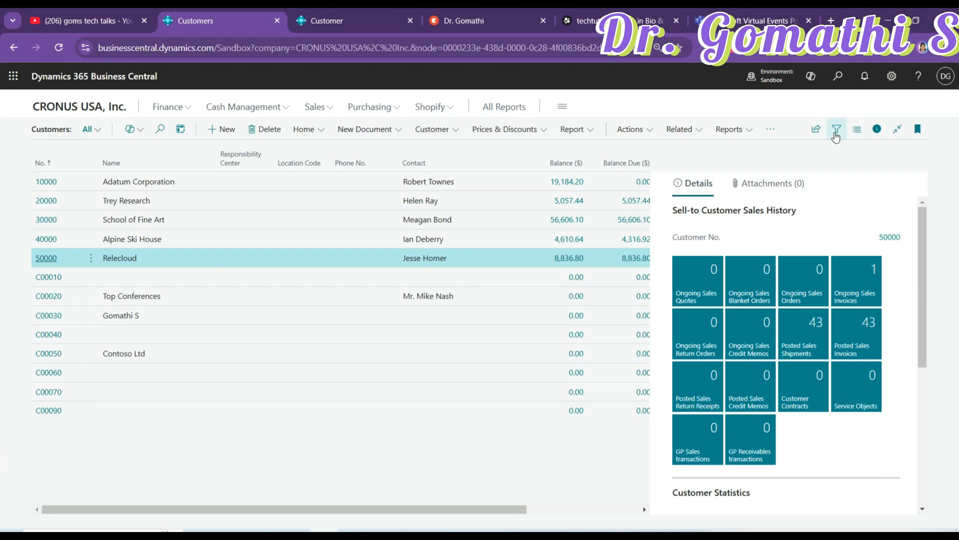
left_click(835, 134)
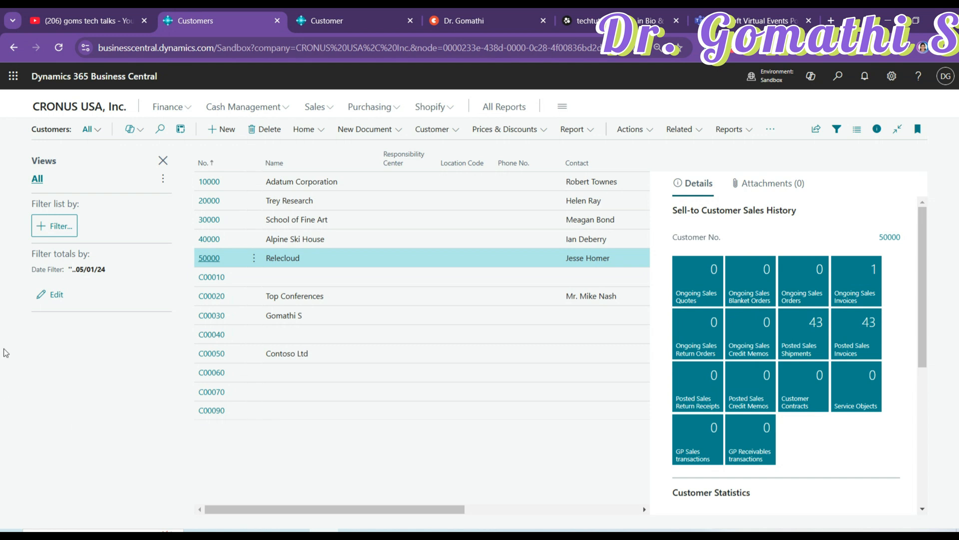
key("super")
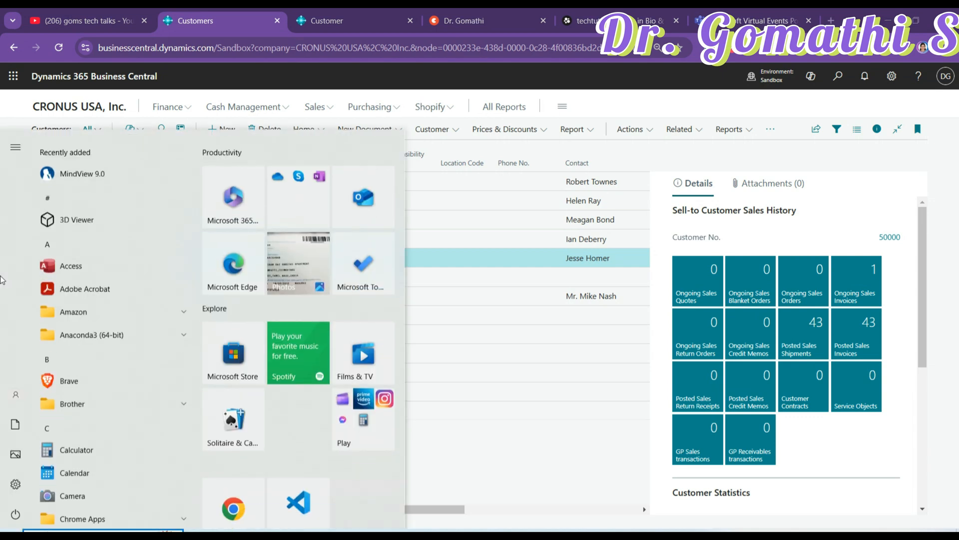
left_click(573, 460)
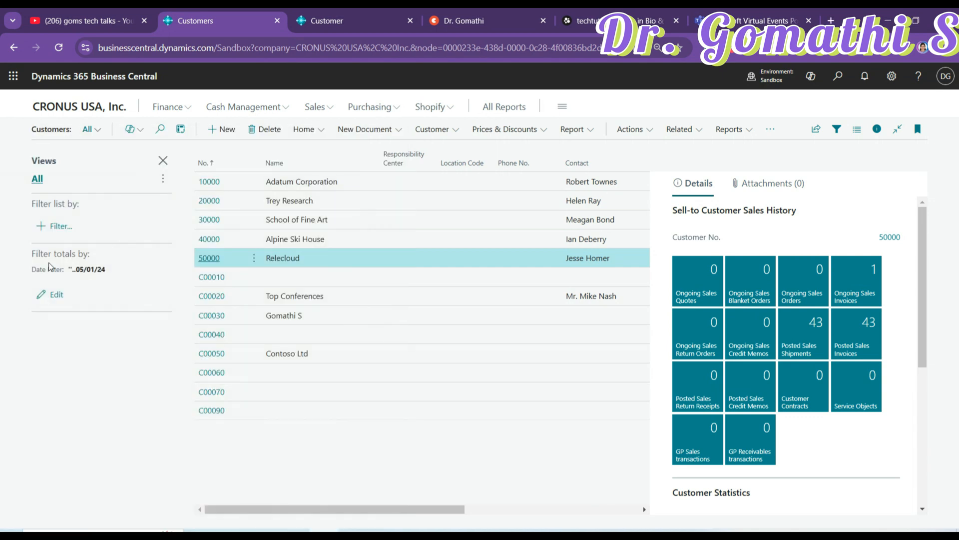
Magnify the filter pane, circle the option for adding a list filter, and leave the magnified view
key("ctrl+1")
left_click(41, 210)
mouse_move(165, 201)
left_mouse_down()
mouse_move(100, 194)
mouse_move(124, 213)
left_mouse_up()
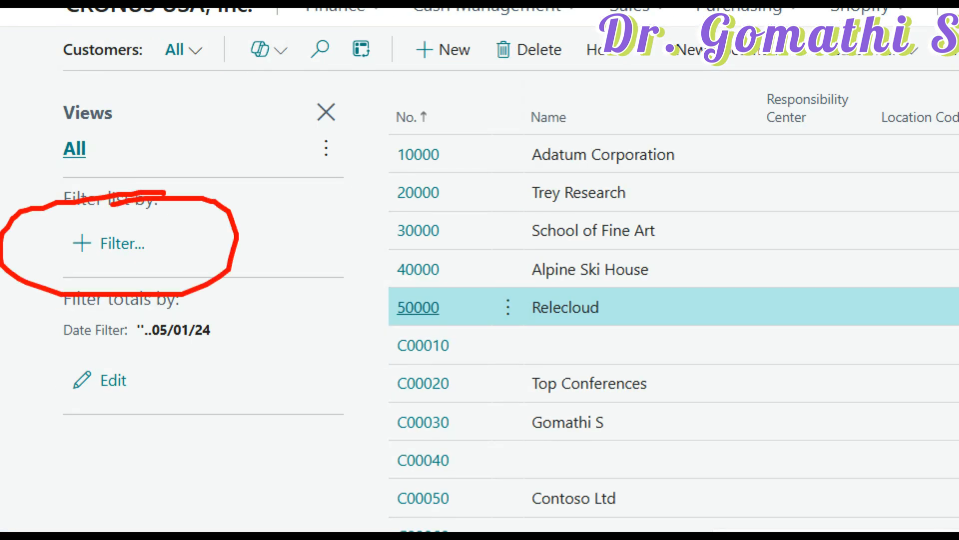
key("Escape")
Start a new list filter and examine the visible and available fields it offers
left_click(61, 230)
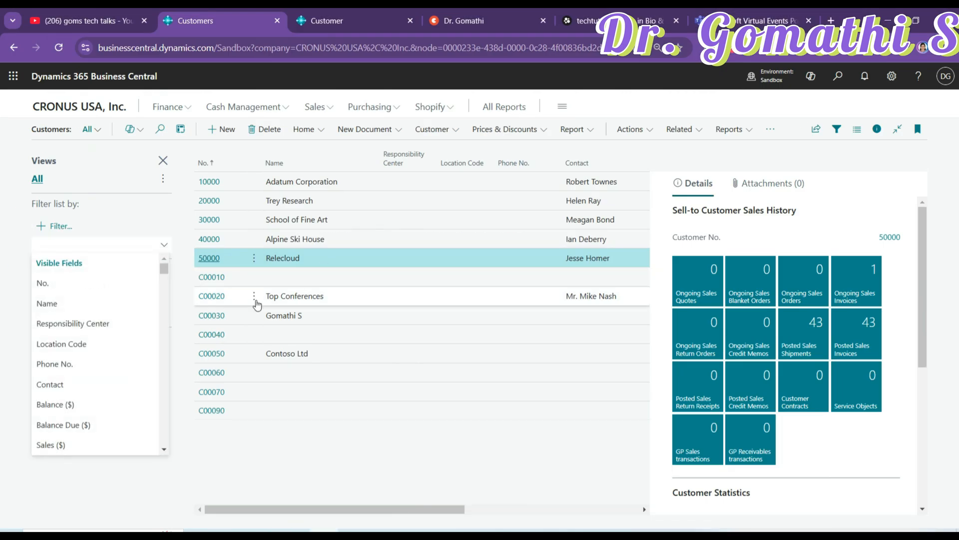
scroll(98, 325, "down", 2)
scroll(98, 328, "down", 6)
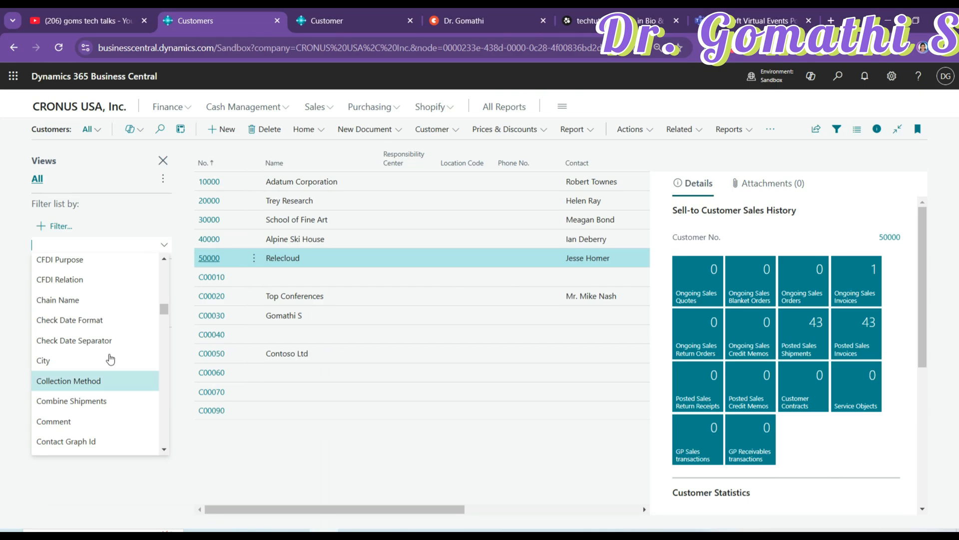
scroll(147, 348, "up", 8)
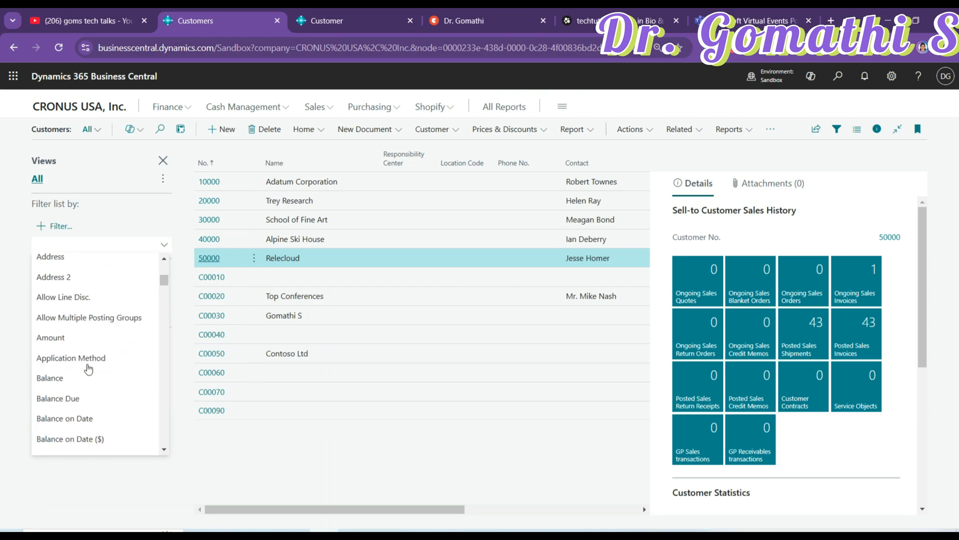
scroll(85, 341, "down", 3)
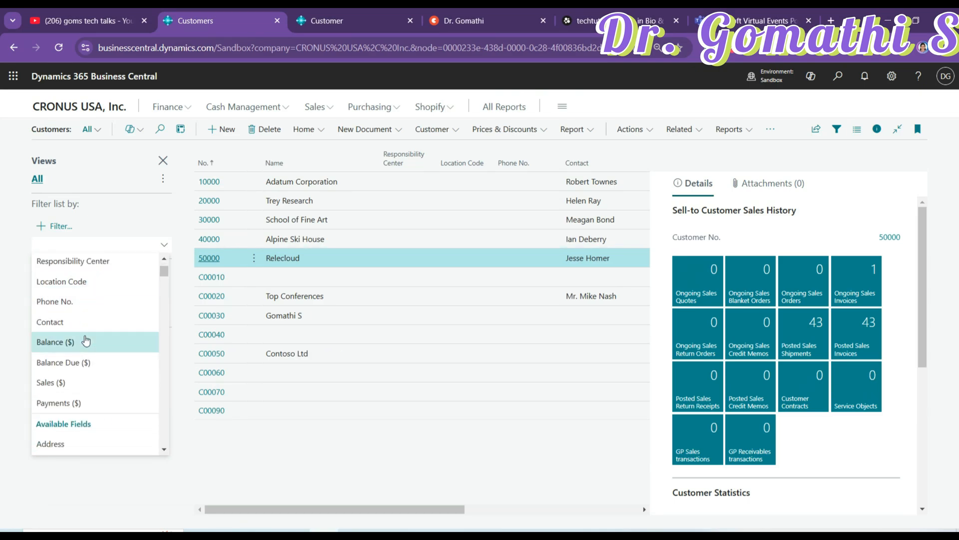
scroll(86, 341, "down", 5)
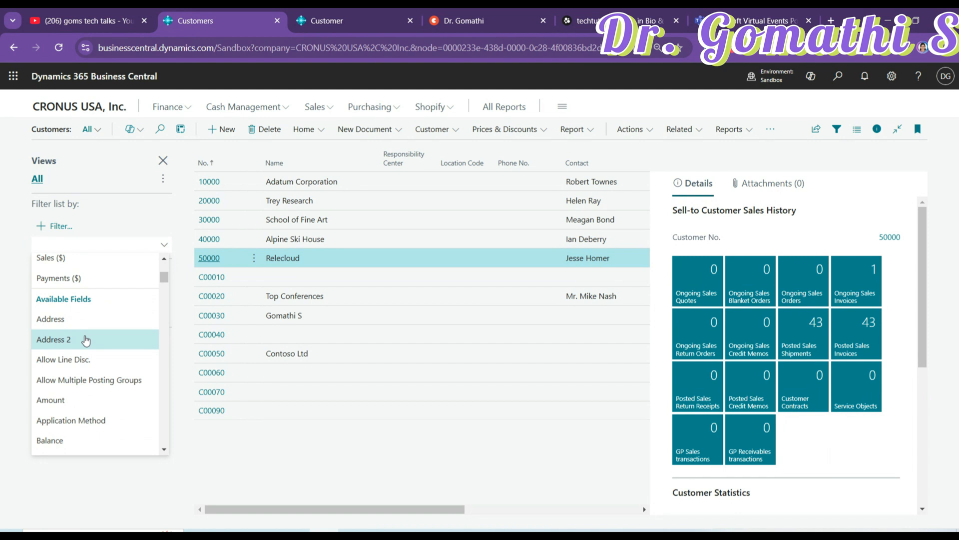
scroll(86, 340, "down", 10)
scroll(86, 340, "down", 12)
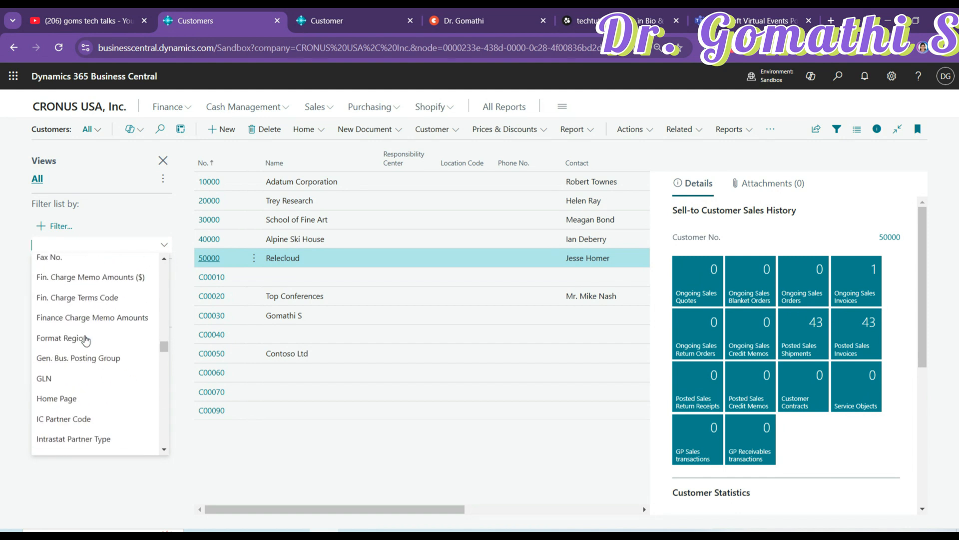
scroll(86, 340, "down", 10)
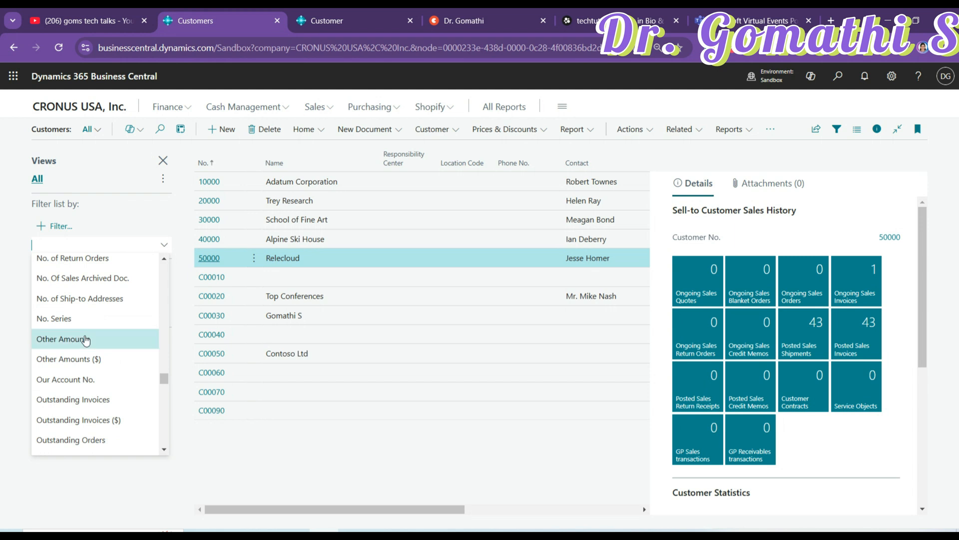
scroll(86, 340, "down", 10)
scroll(86, 340, "down", 3)
Find the City field, mark the list filter area on screen, and add City as a list filter
type("ci")
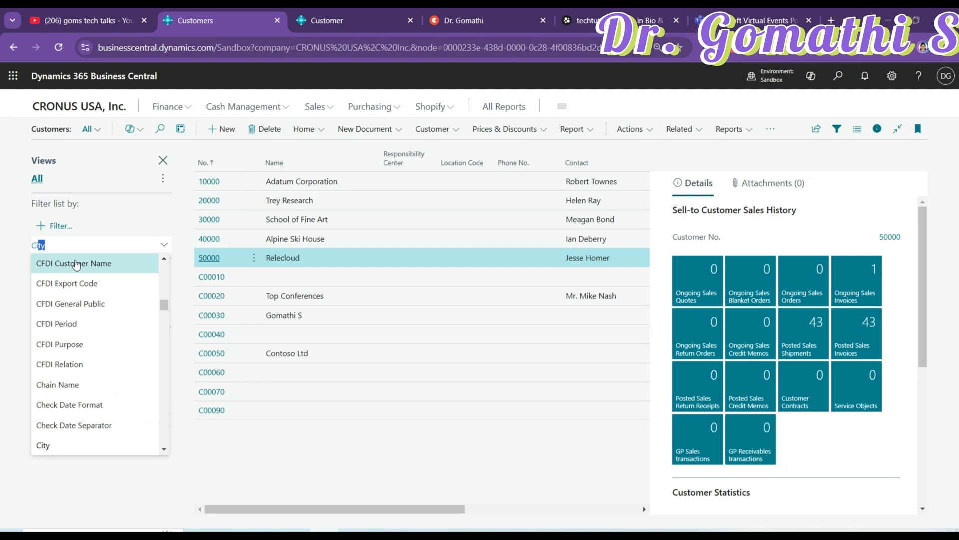
key("ctrl+1")
mouse_move(127, 212)
left_mouse_down()
mouse_move(39, 227)
mouse_move(68, 211)
left_mouse_up()
key("Escape")
left_click(66, 451)
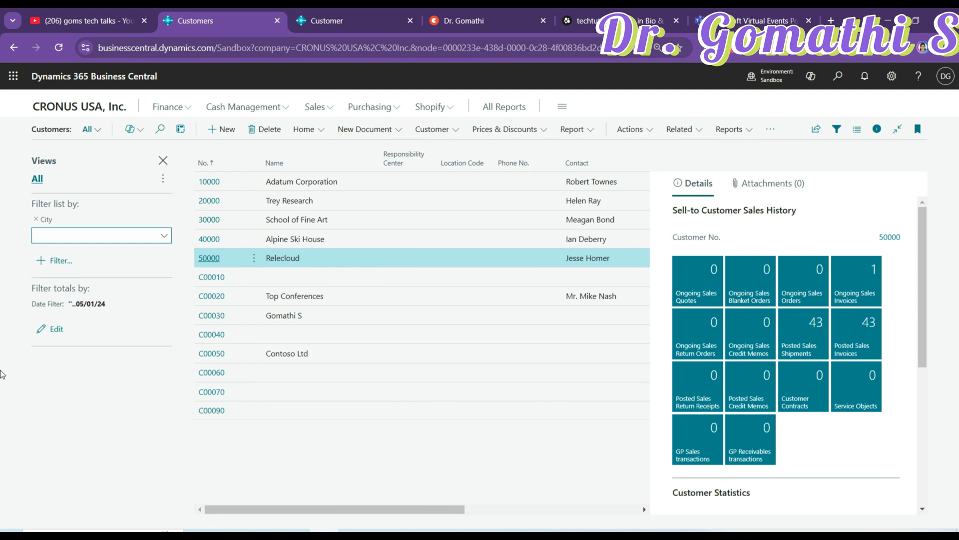
Look through the city options and filter the customer list to the city Chicago
left_click(164, 235)
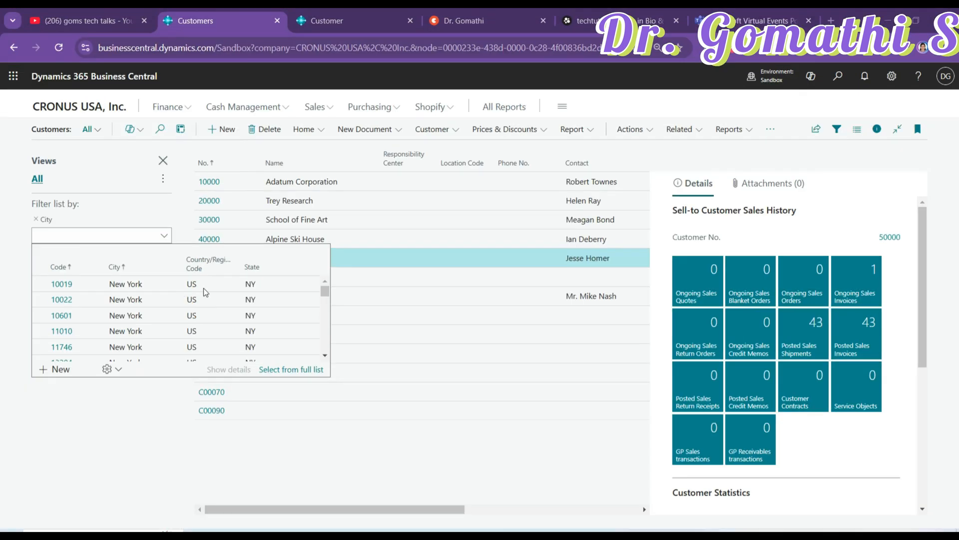
scroll(212, 330, "down", 10)
scroll(189, 315, "down", 10)
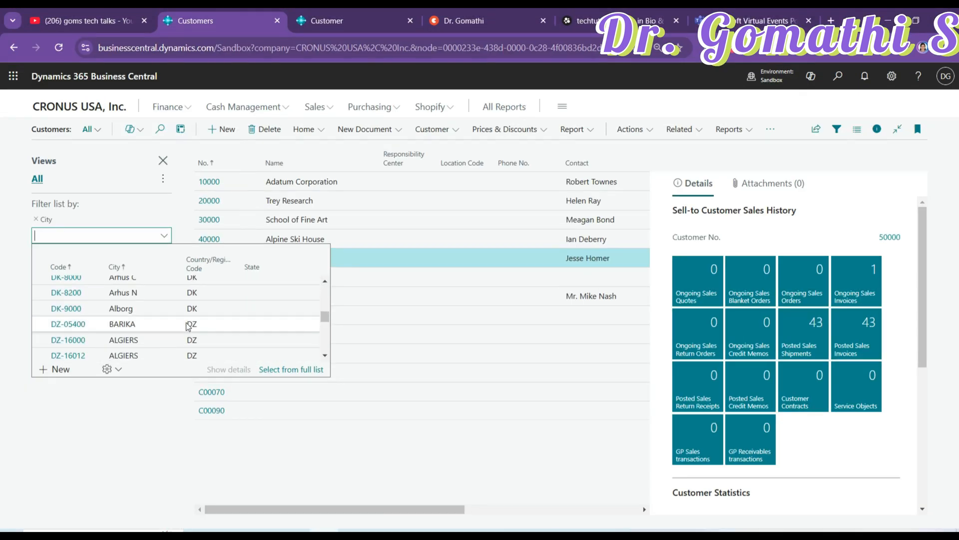
scroll(188, 326, "up", 20)
left_click(77, 234)
type("Chic")
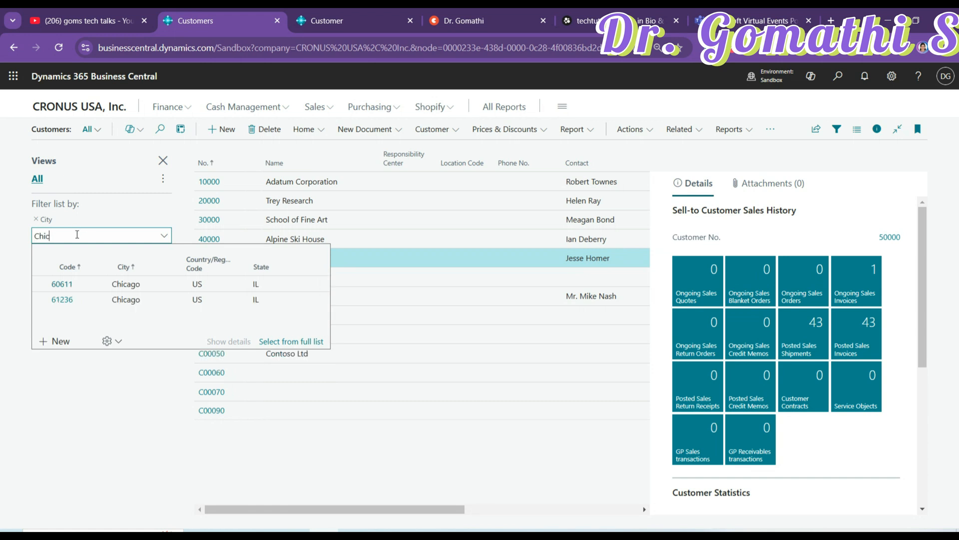
left_click(141, 285)
left_click(140, 283)
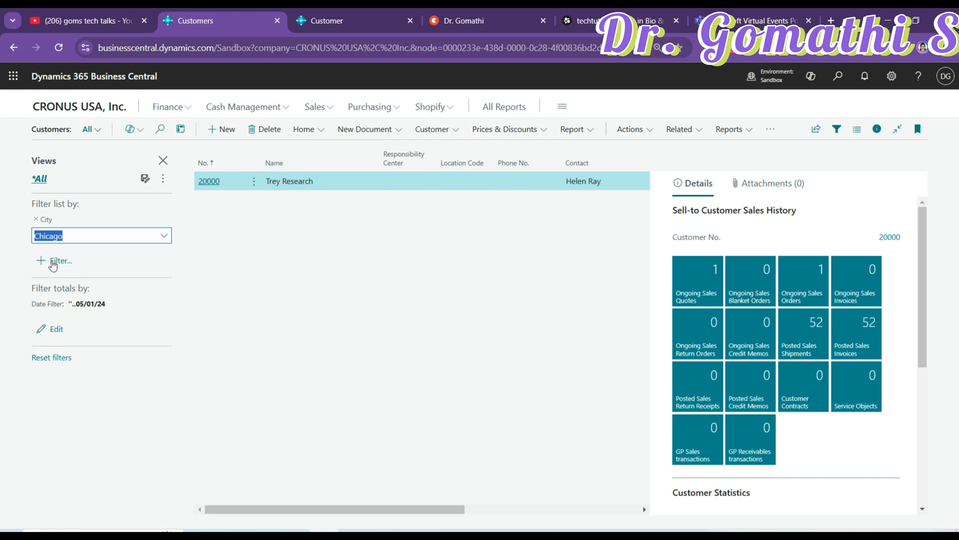
Add Currency Filter to the customer list's totals filters and set it to CAD
left_click(56, 329)
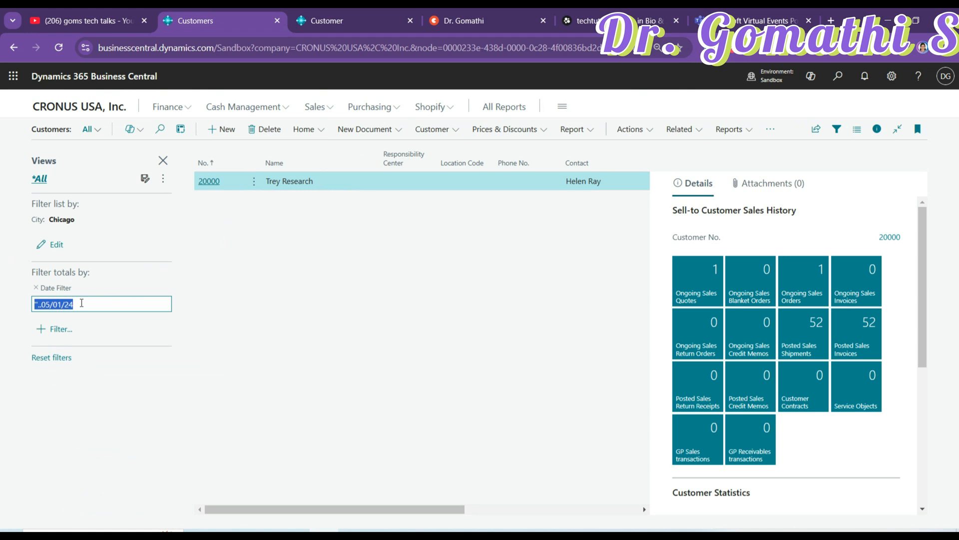
left_click(57, 329)
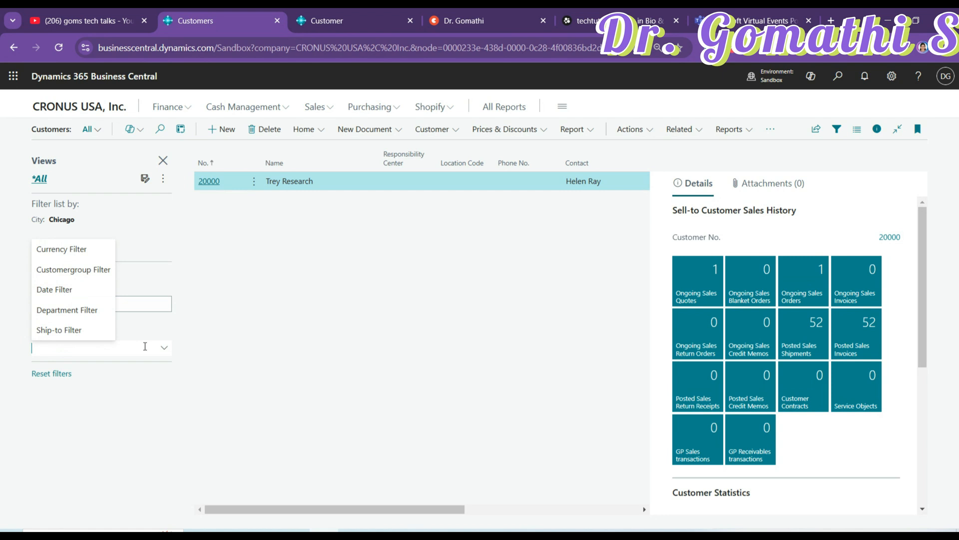
key("Escape")
left_click(57, 329)
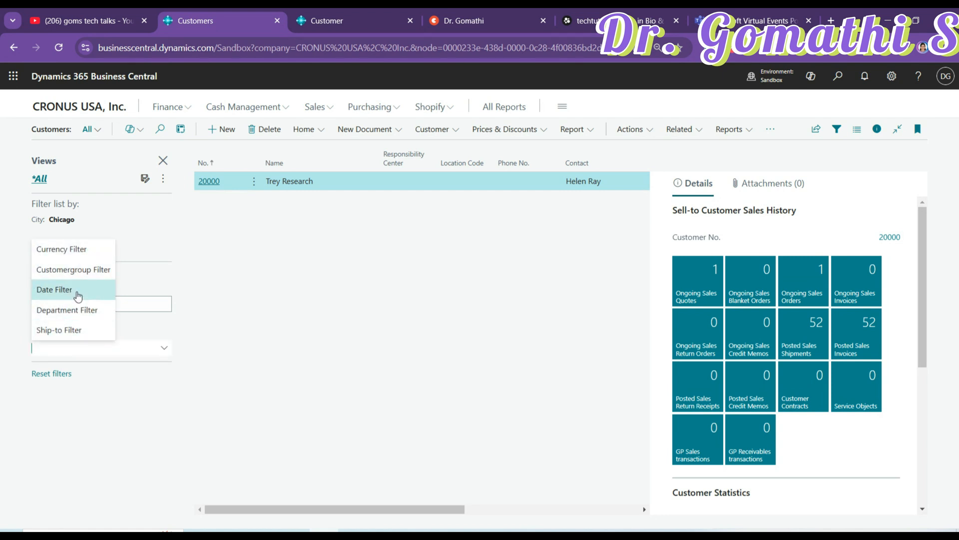
left_click(75, 254)
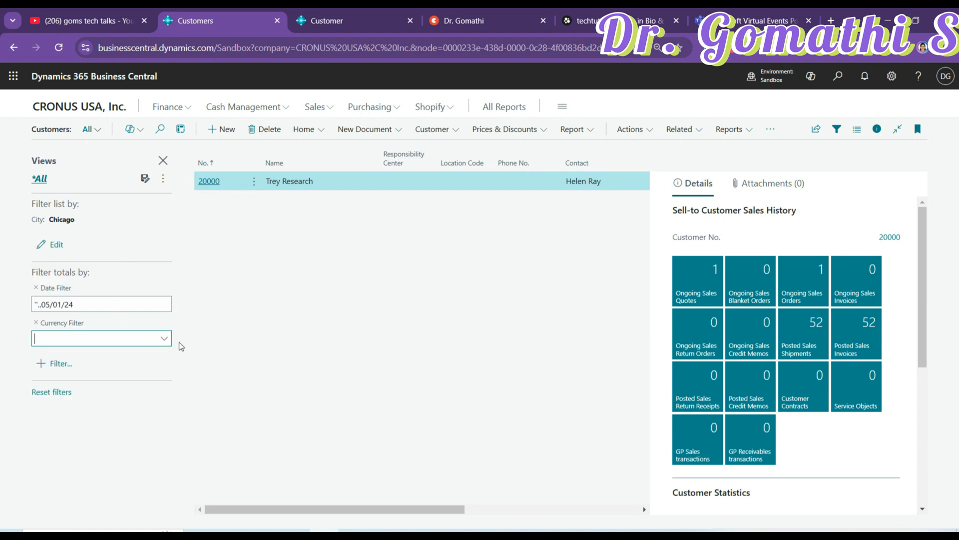
left_click(164, 338)
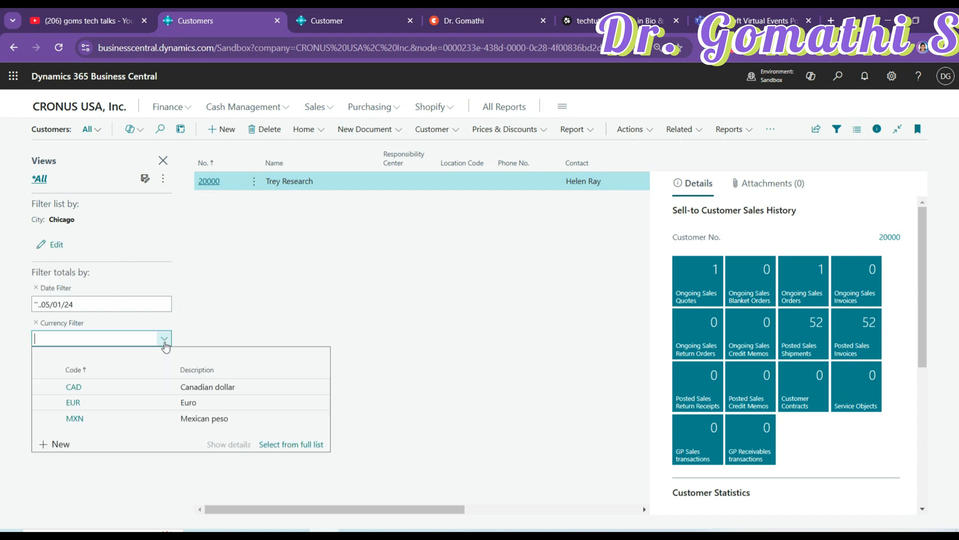
left_click(70, 385)
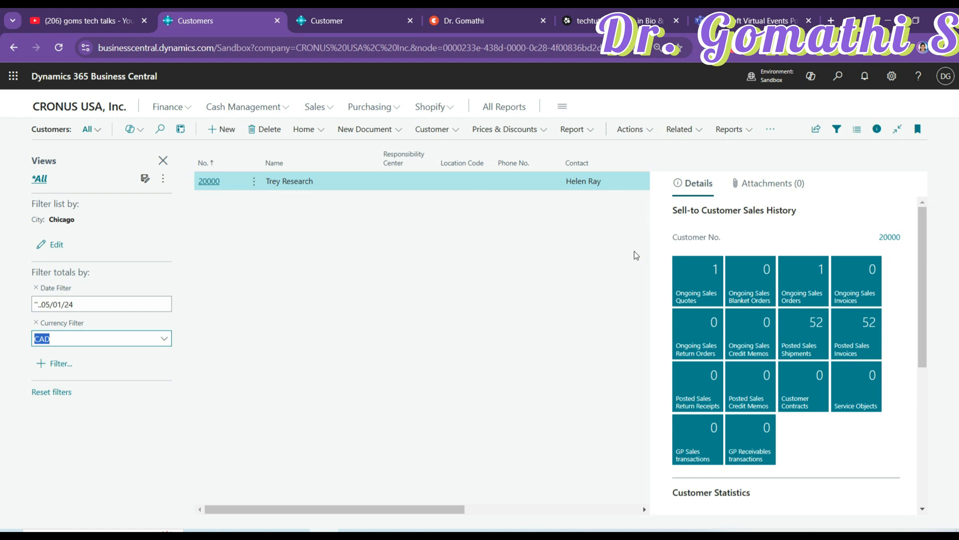
Look at the save options for the All view, and hide and redisplay the filter pane
left_click(161, 179)
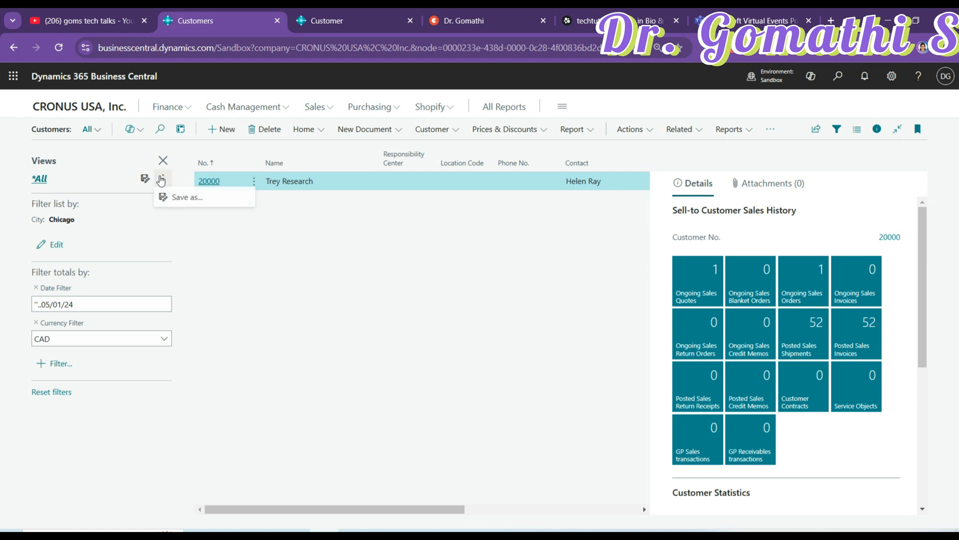
left_click(127, 232)
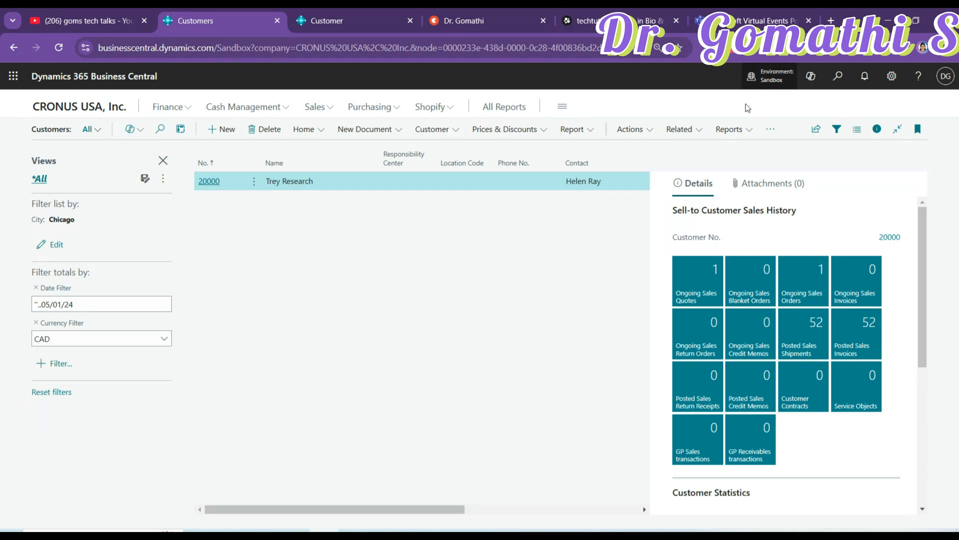
left_click(842, 129)
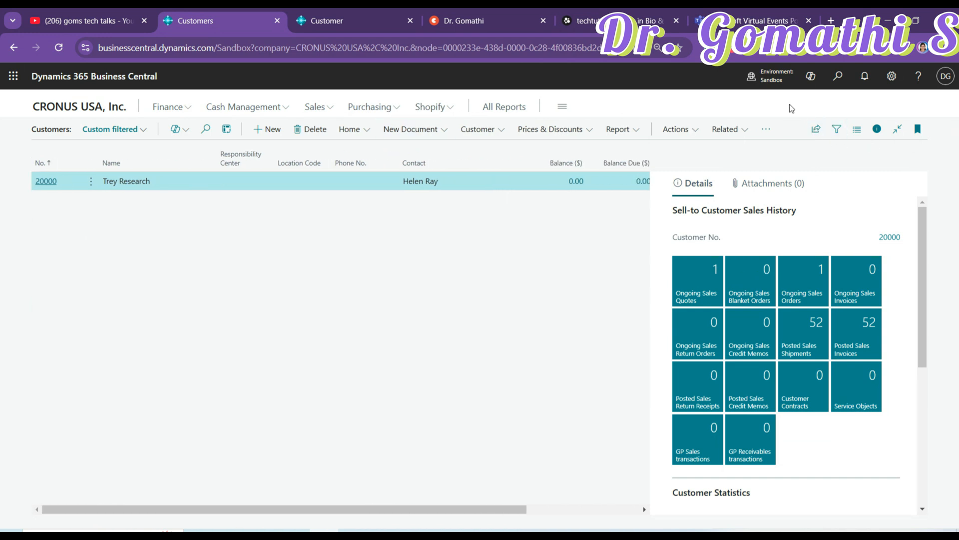
left_click(837, 129)
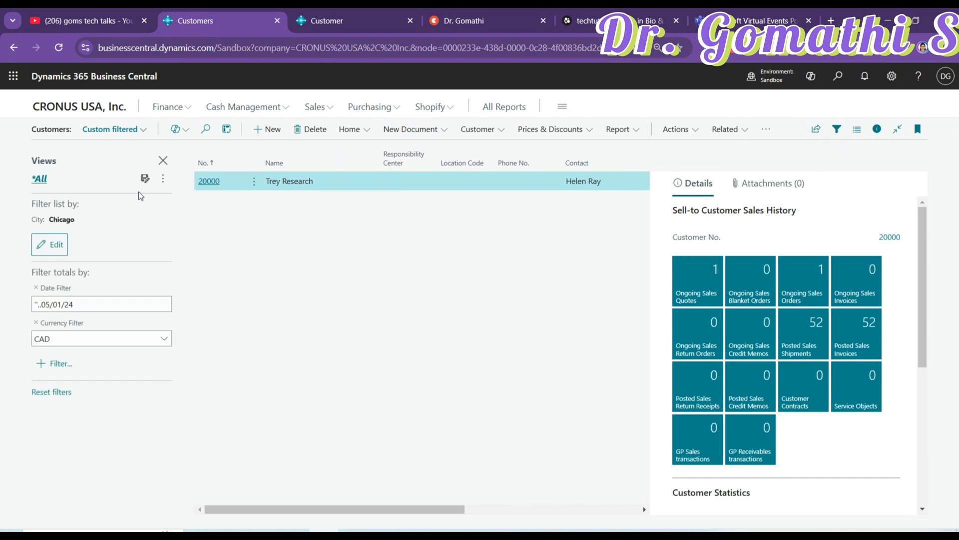
left_click(163, 180)
left_click(164, 180)
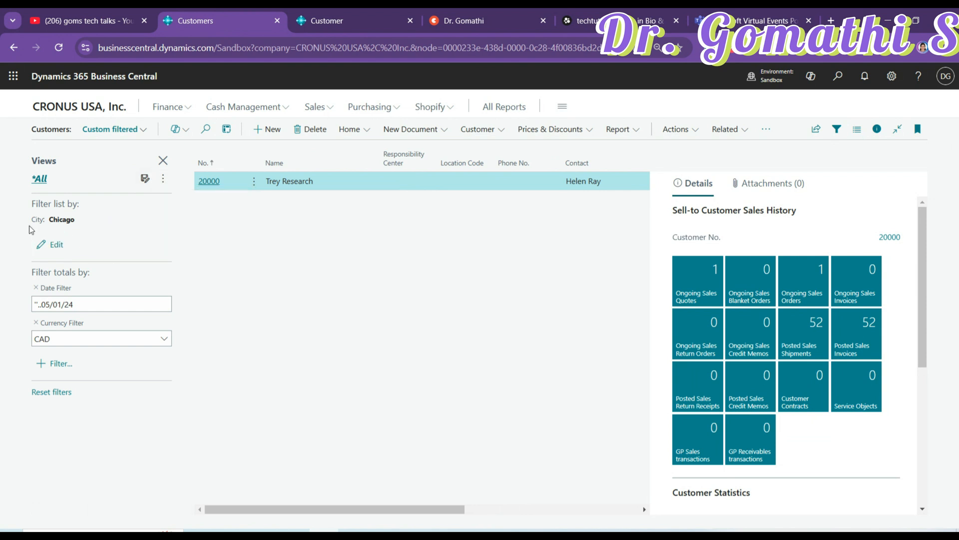
Examine the city options for the City list filter and the search settings of its lookup
left_click(38, 180)
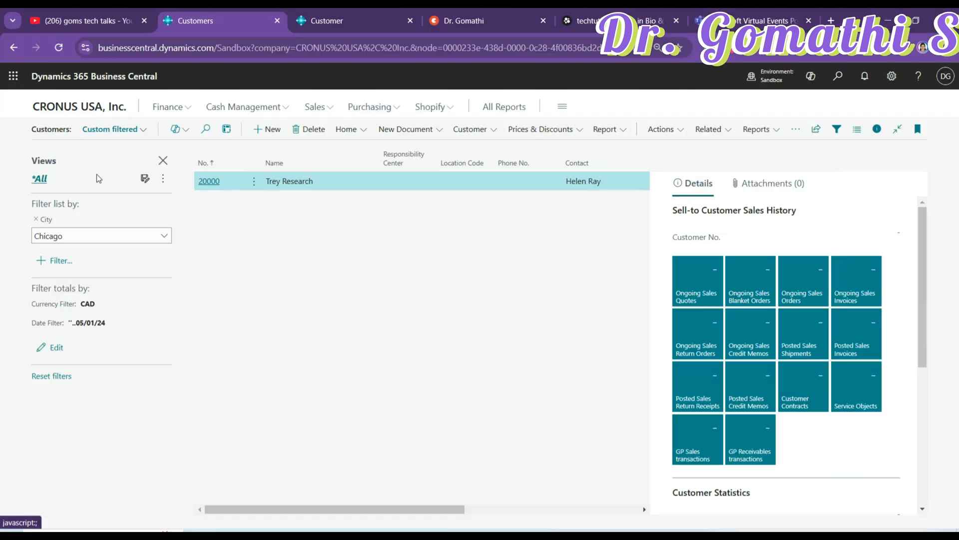
left_click(163, 235)
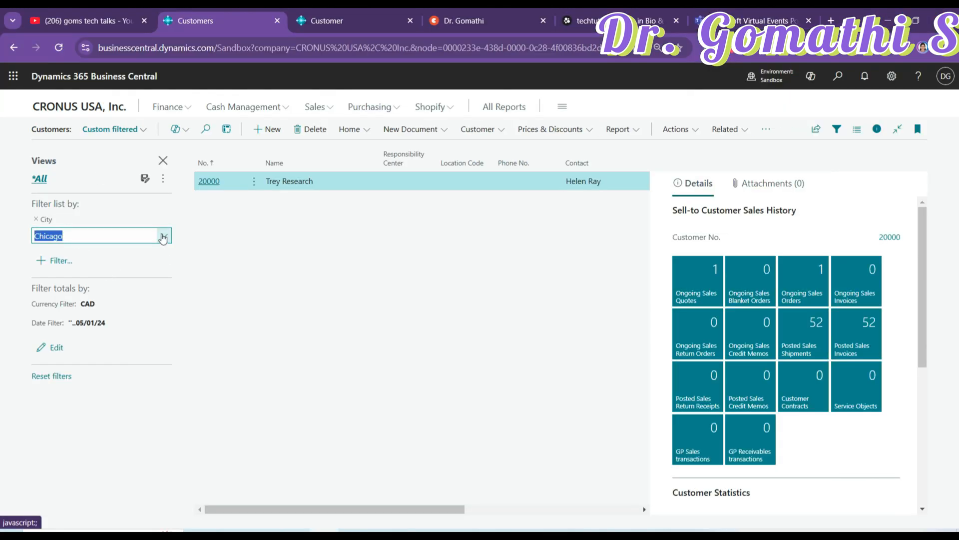
left_click(164, 236)
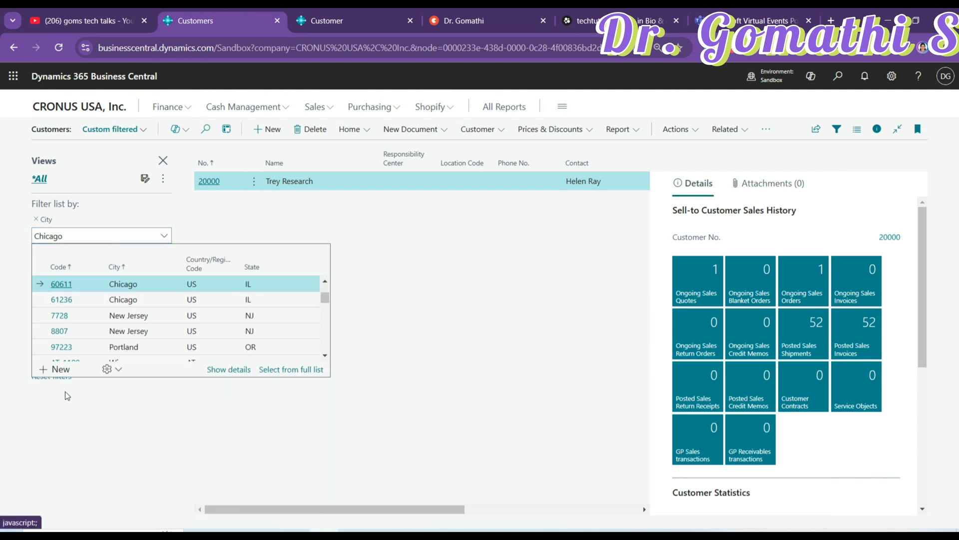
left_click(120, 372)
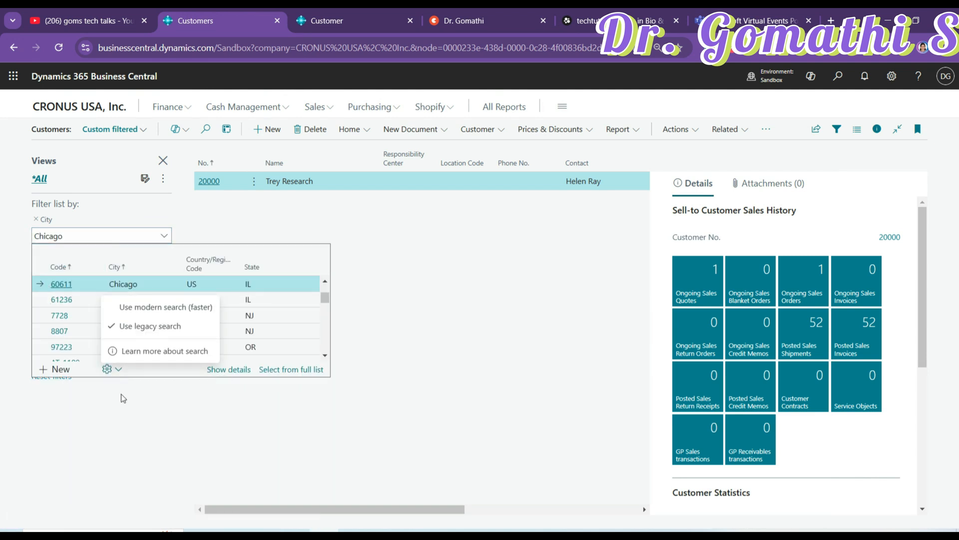
left_click(123, 398)
Clear the Chicago value from the City list filter
left_click(79, 238)
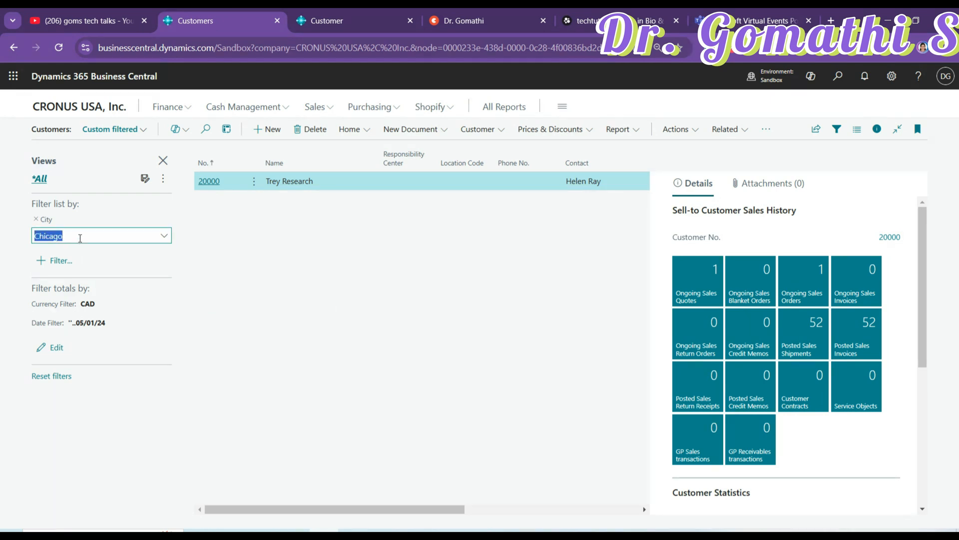
key("BackSpace")
left_click(160, 283)
left_click(75, 237)
key("BackSpace")
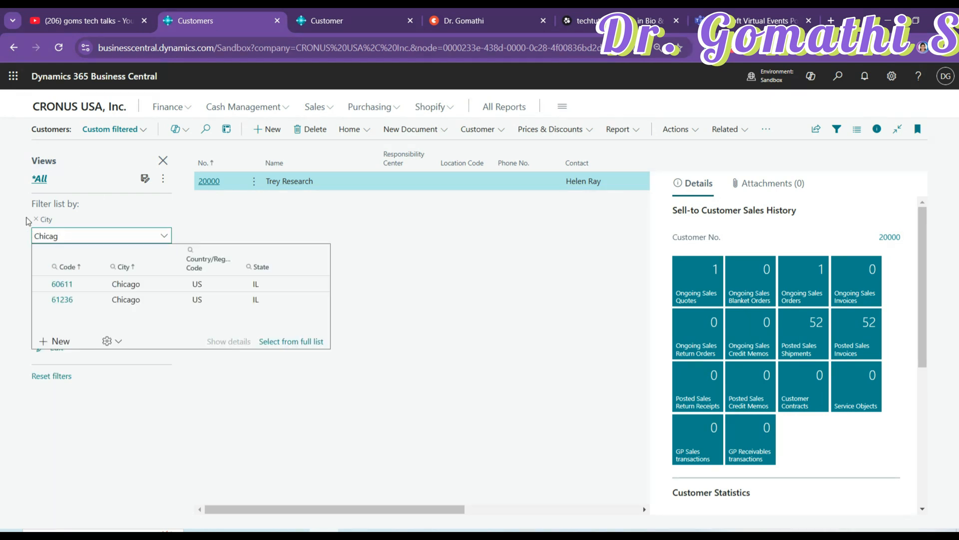
key("BackSpace")
key("BackSpace")
key("BackSpace")
key("BackSpace")
key("BackSpace")
key("BackSpace")
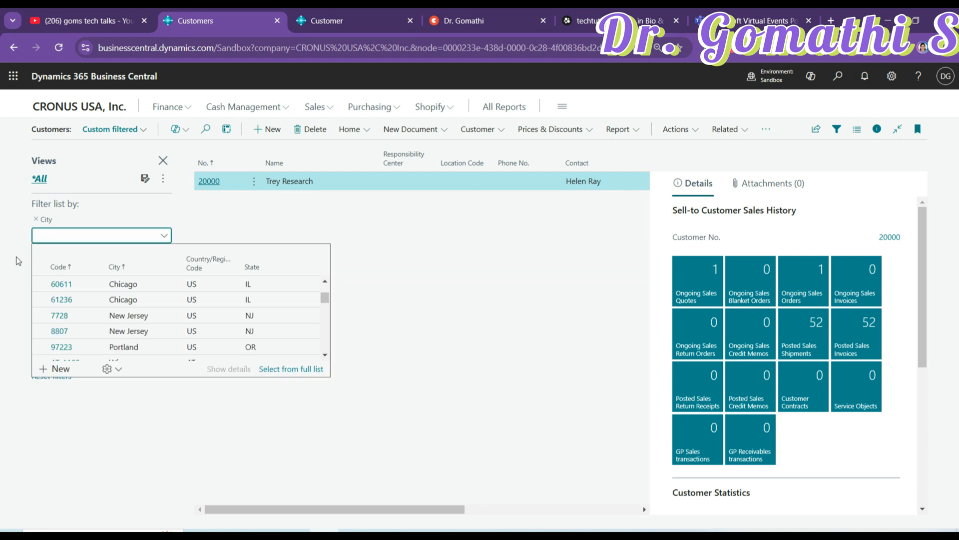
left_click(16, 256)
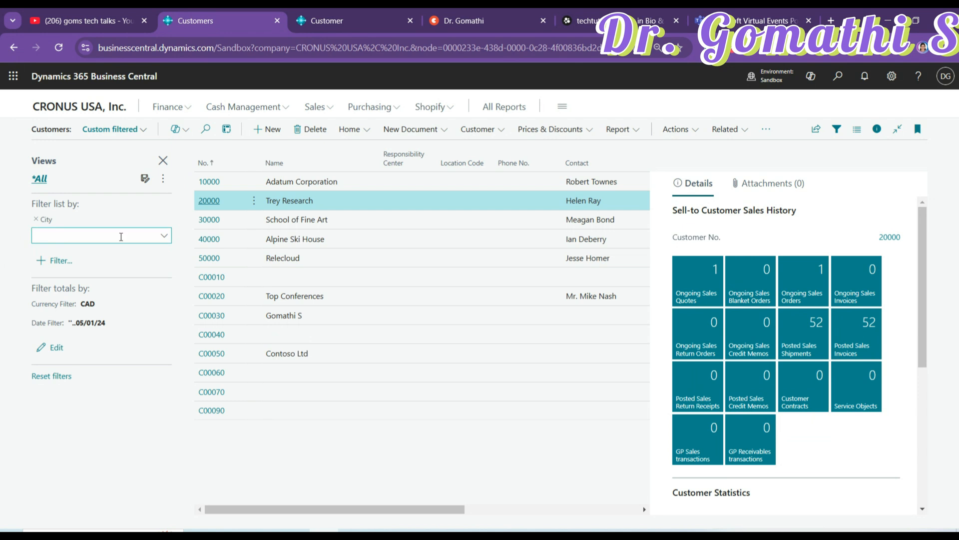
Clear the Currency Filter value from the totals filters
left_click(55, 348)
key("BackSpace")
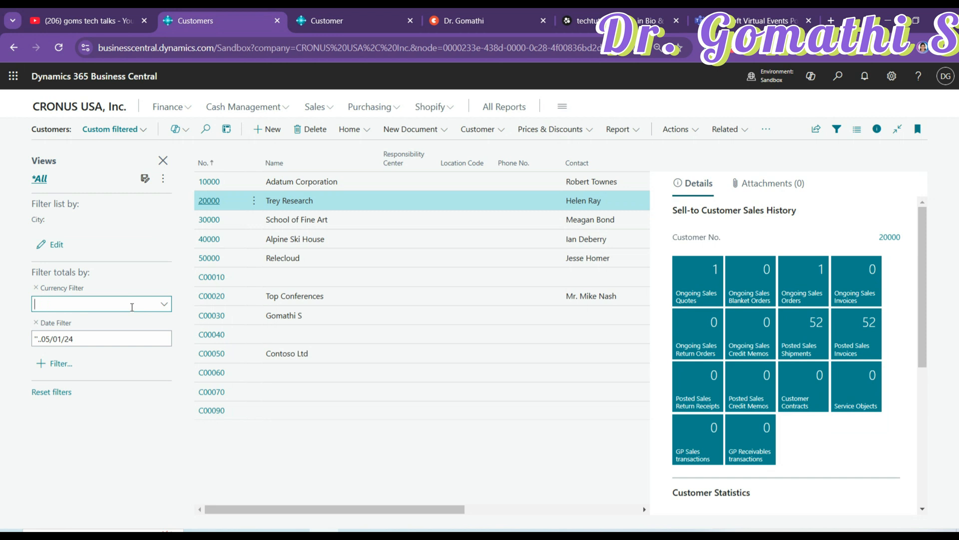
left_click(58, 403)
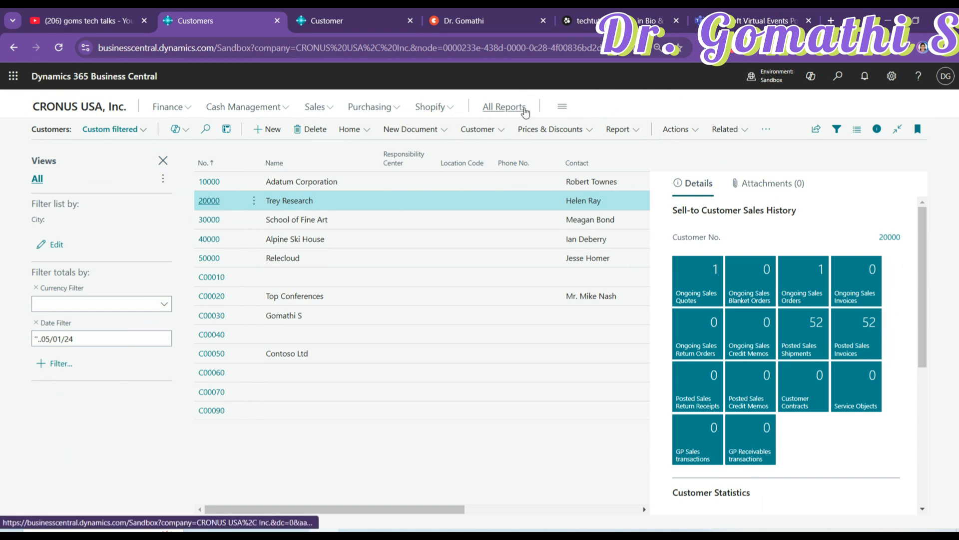
Browse all available reports, open the Customer Labels report request, and cancel it
left_click(525, 112)
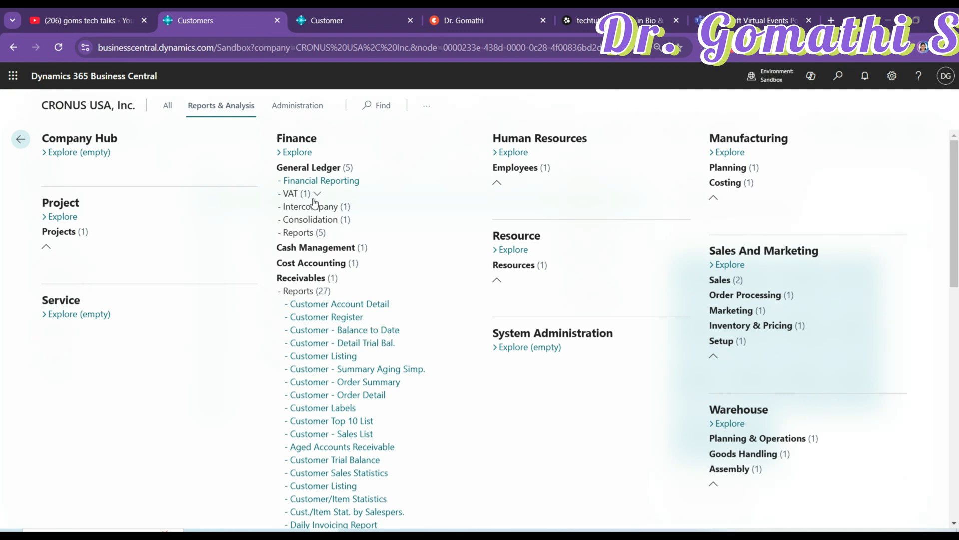
left_click(339, 406)
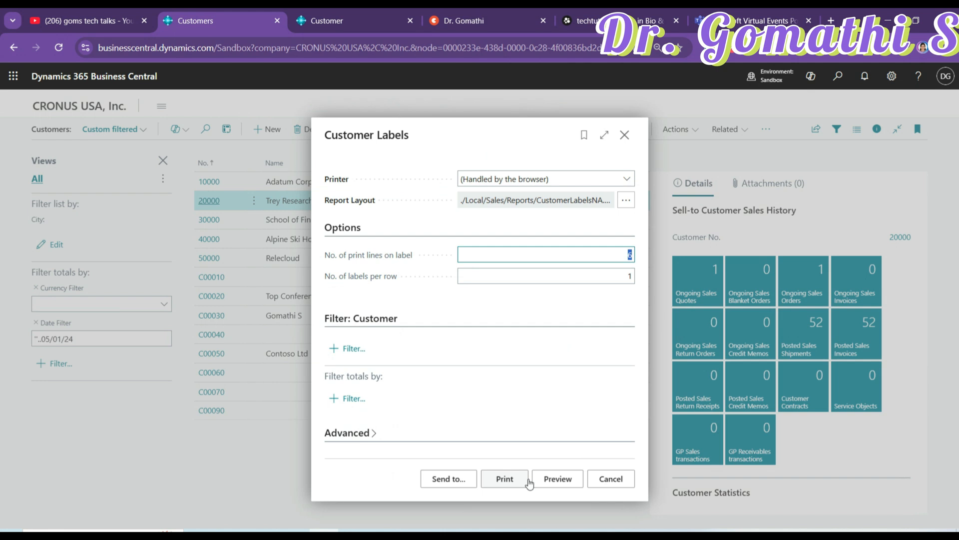
left_click(611, 478)
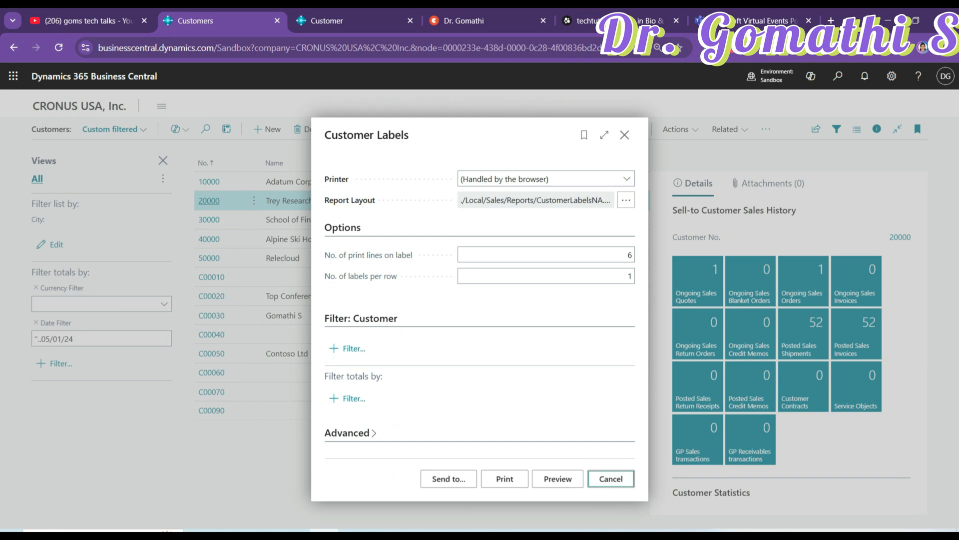
Search for "report" and open the Report Layouts page
left_click(838, 76)
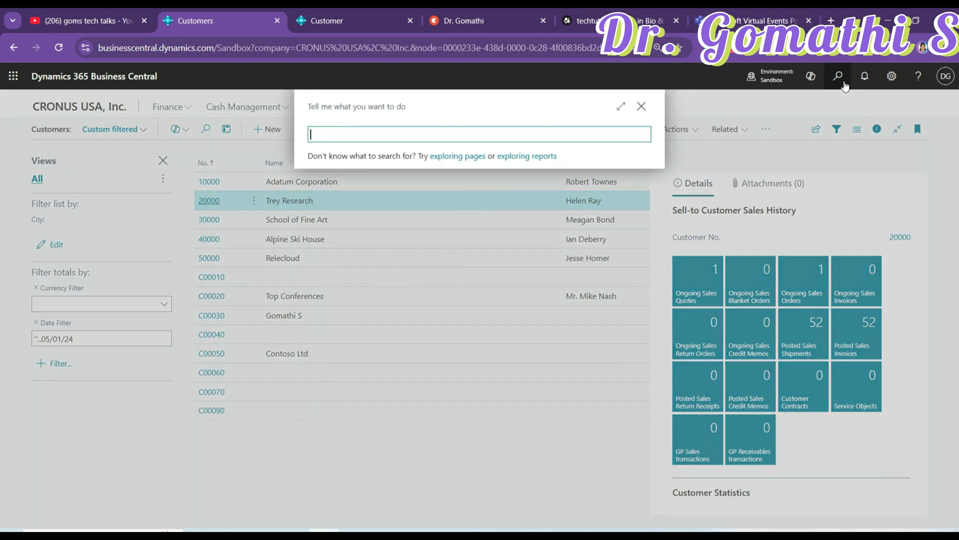
type("report")
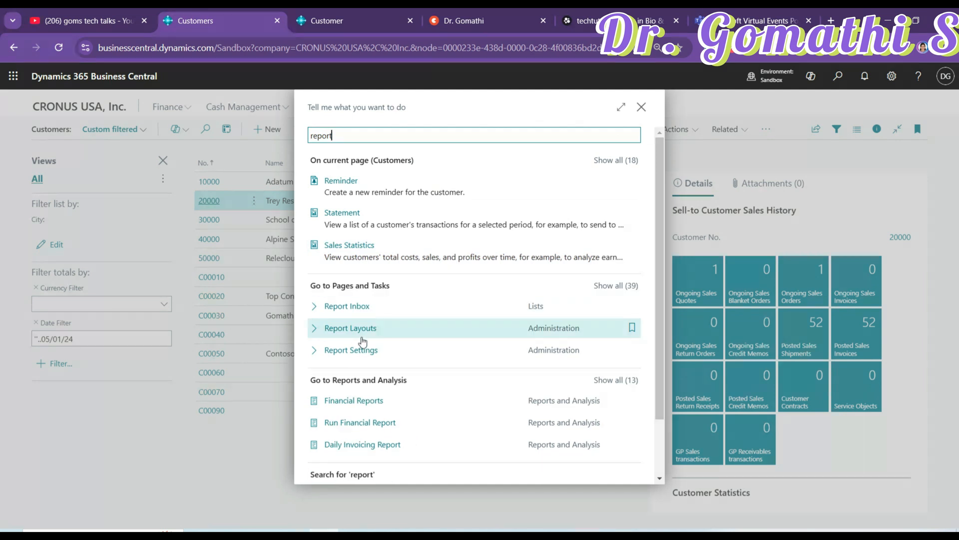
scroll(391, 339, "down", 2)
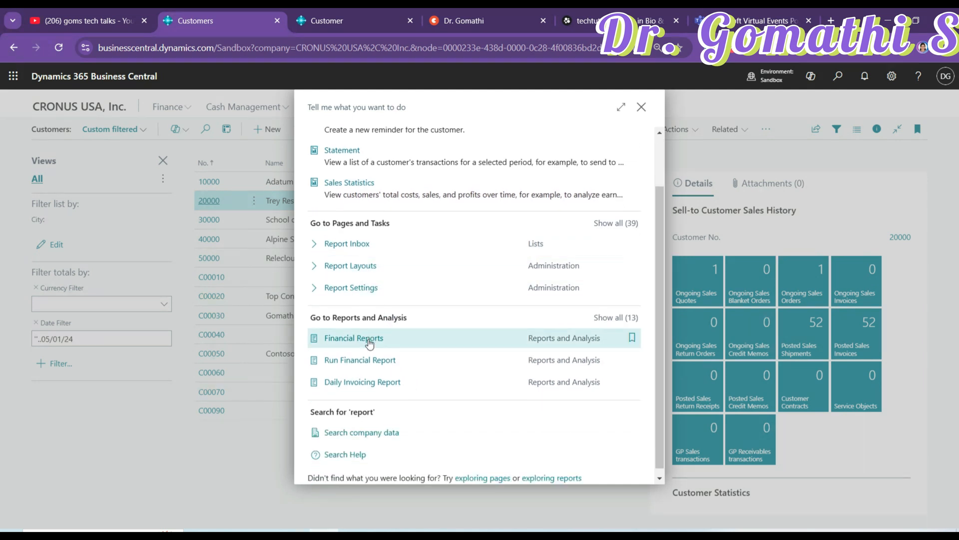
left_click(375, 272)
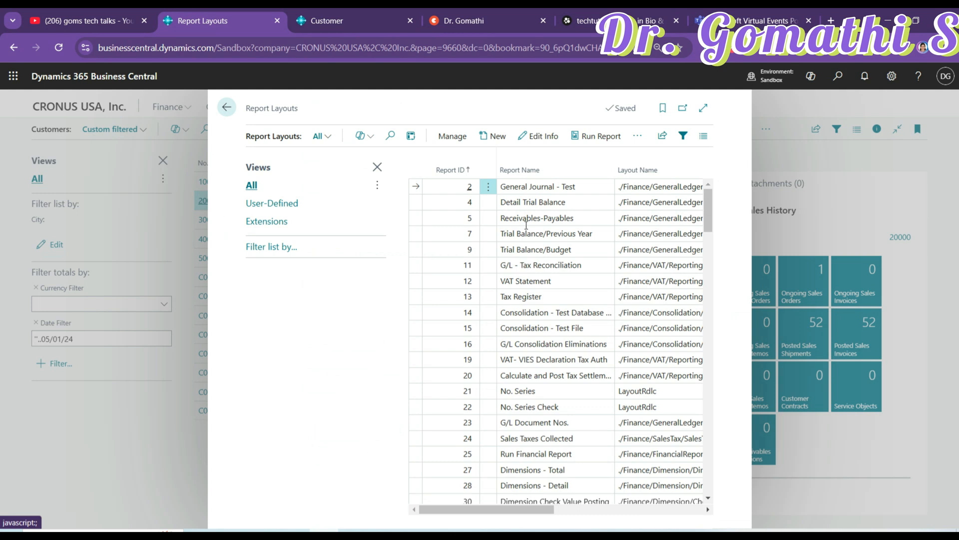
Examine the row options of the G/L - Tax Reconciliation report layout and the list's Extension and Type columns
scroll(500, 215, "down", 1)
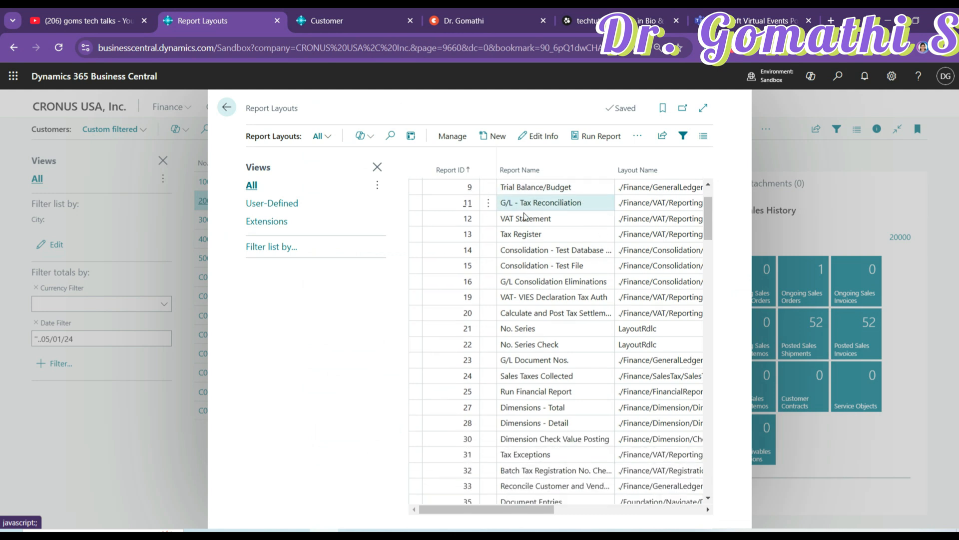
left_click(488, 202)
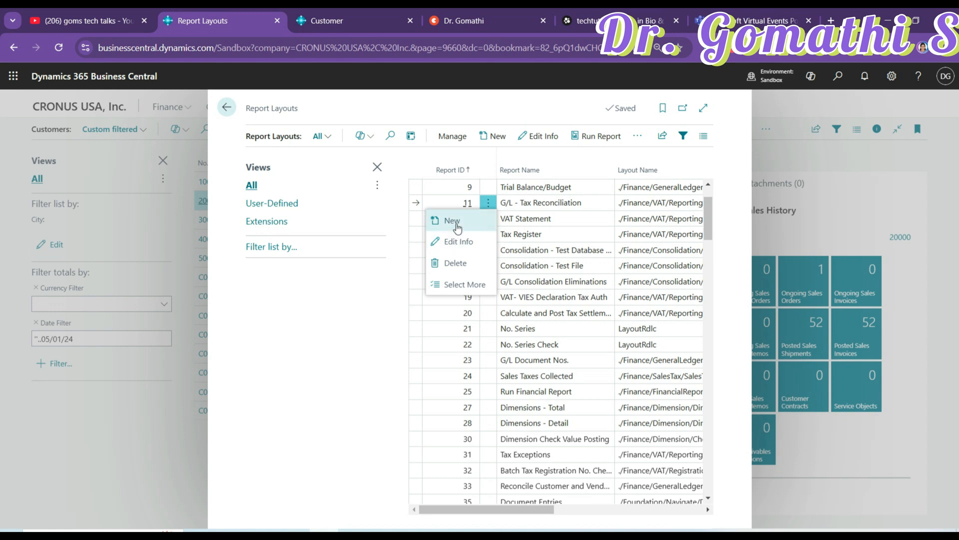
left_click(500, 199)
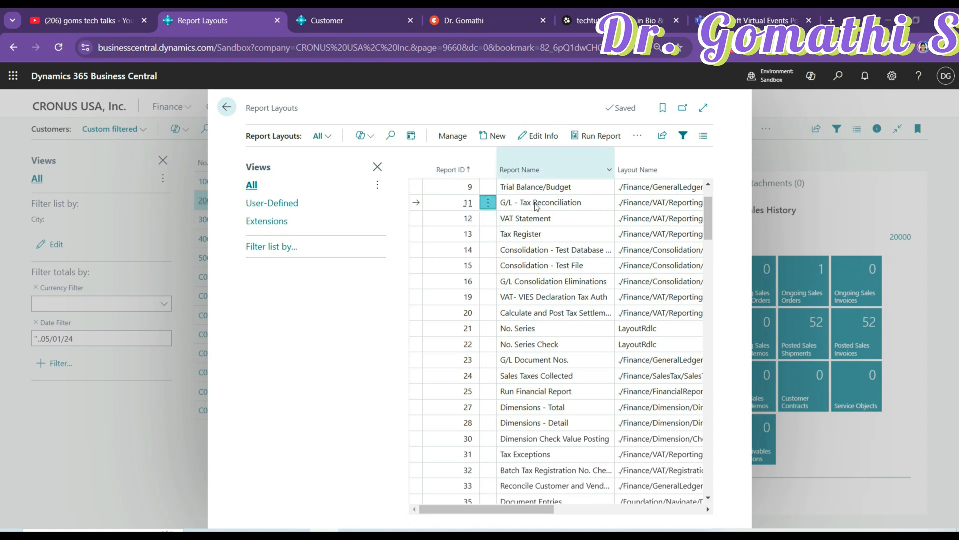
left_click_drag(469, 516, 676, 518)
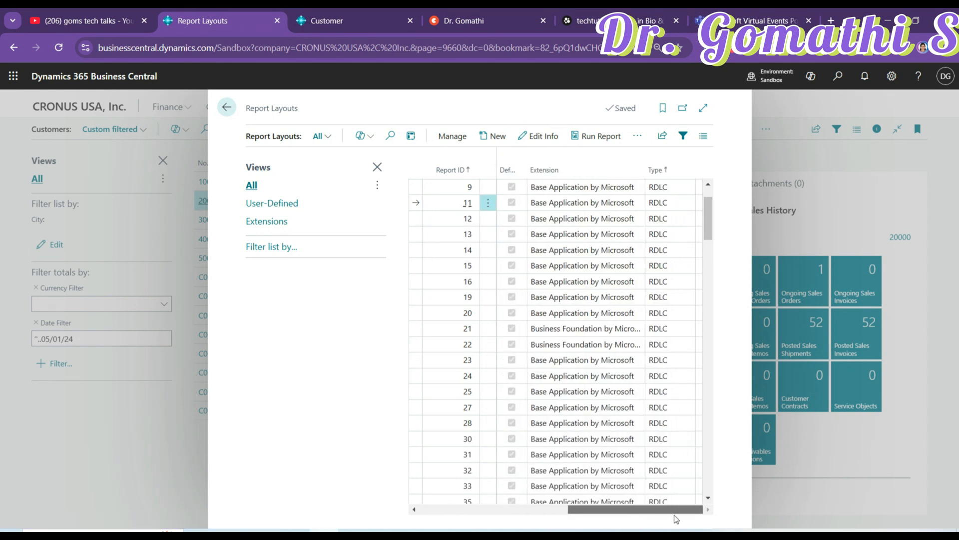
Filter the Report Layouts list by the Type column to show only Word layouts
left_click(684, 172)
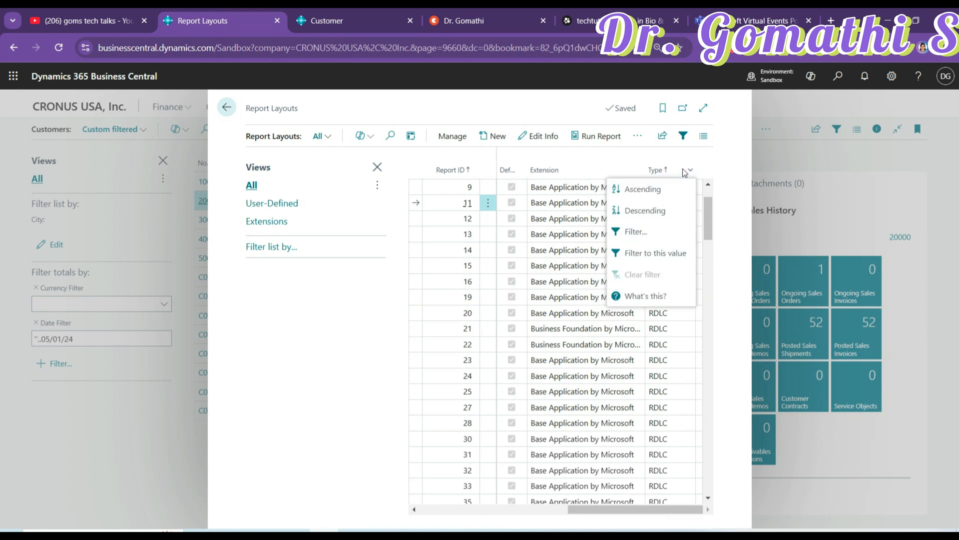
left_click(634, 239)
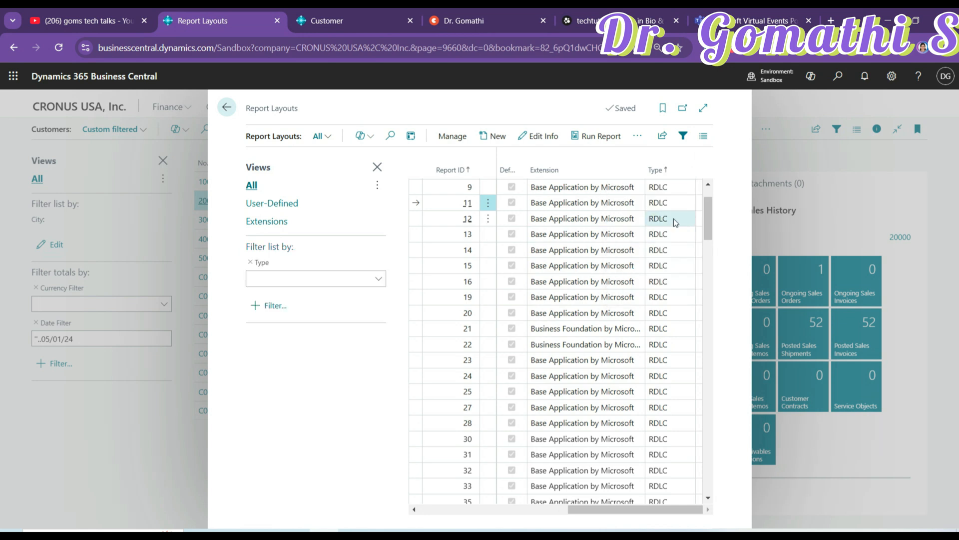
left_click(379, 279)
left_click(257, 320)
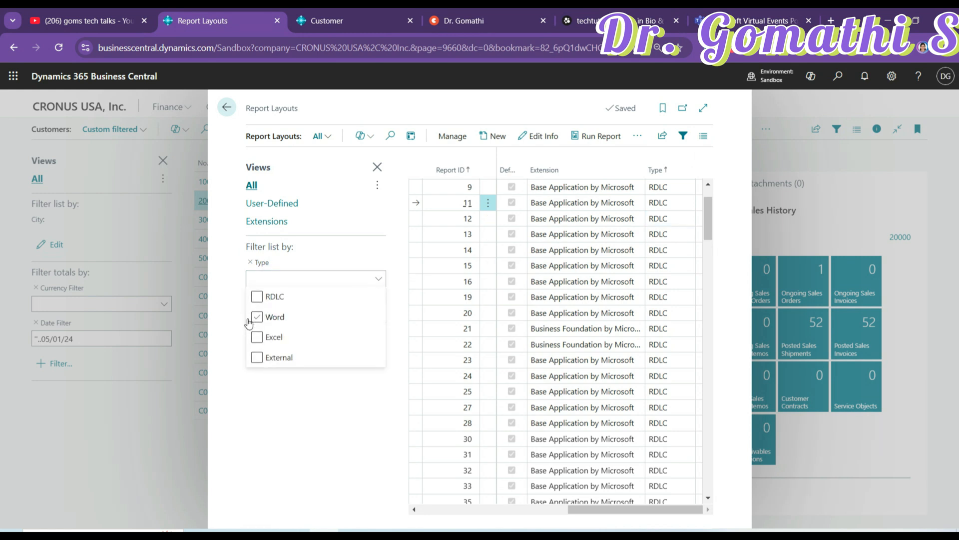
left_click(278, 396)
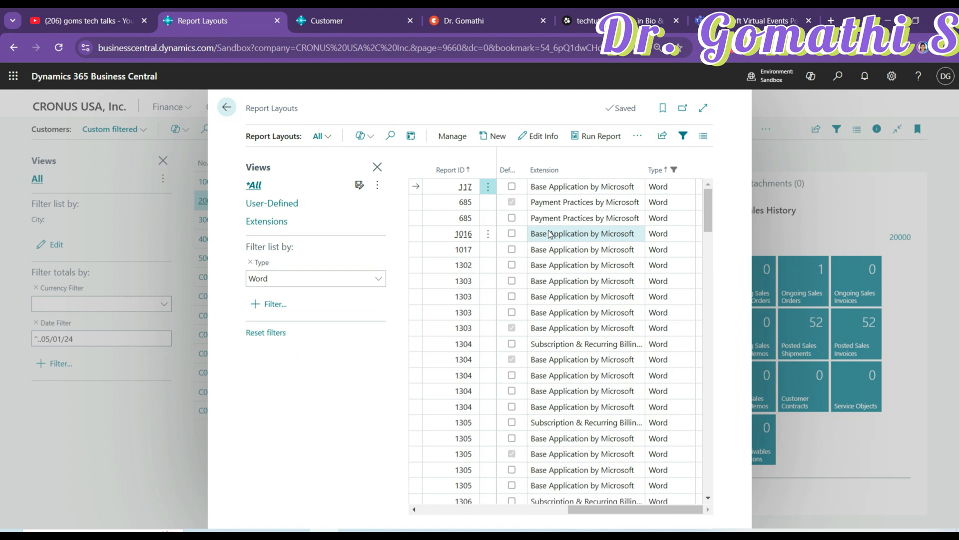
Examine the row options and additional layout actions for the second Payment Practices layout with report ID 685
left_click(489, 218)
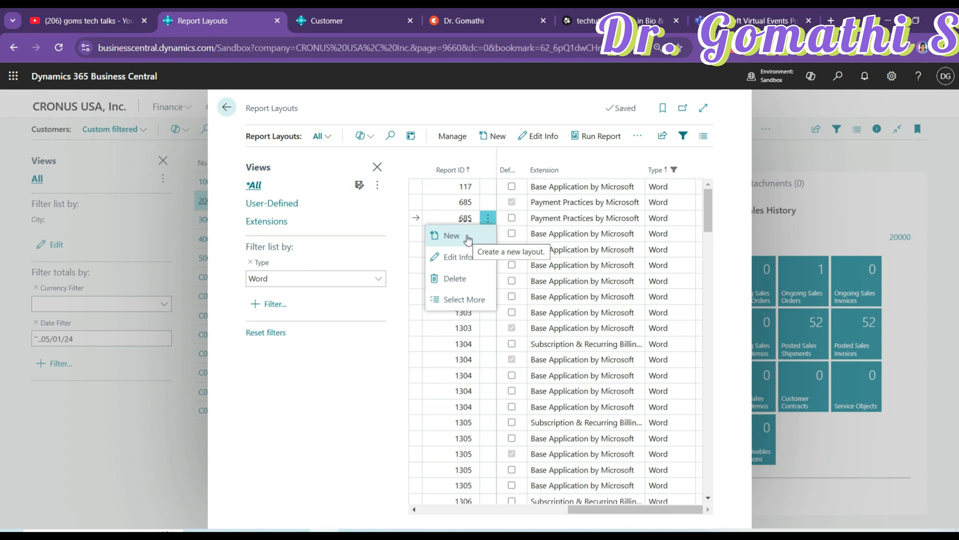
left_click(639, 137)
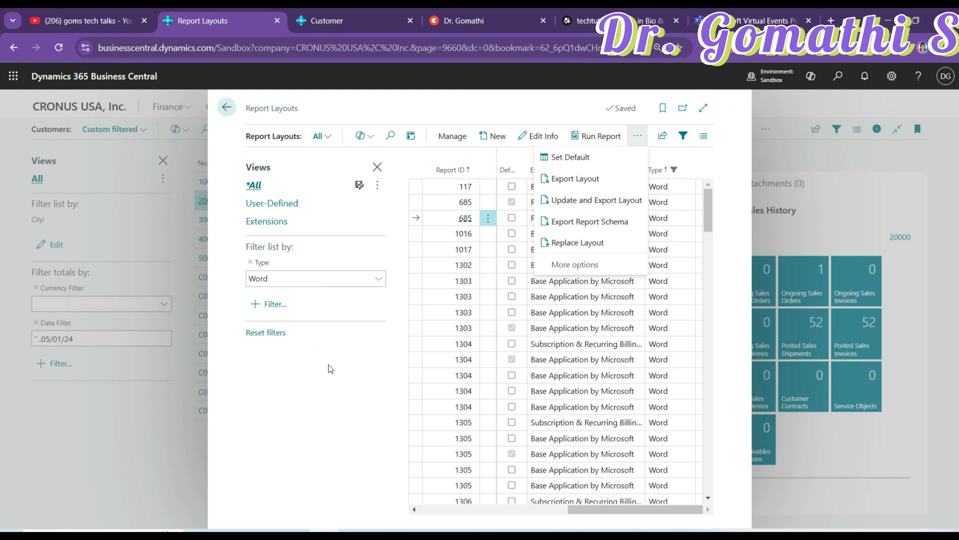
Search pages and tasks for "recurr", and replace the search term with "work"
left_click(839, 82)
type("recurr")
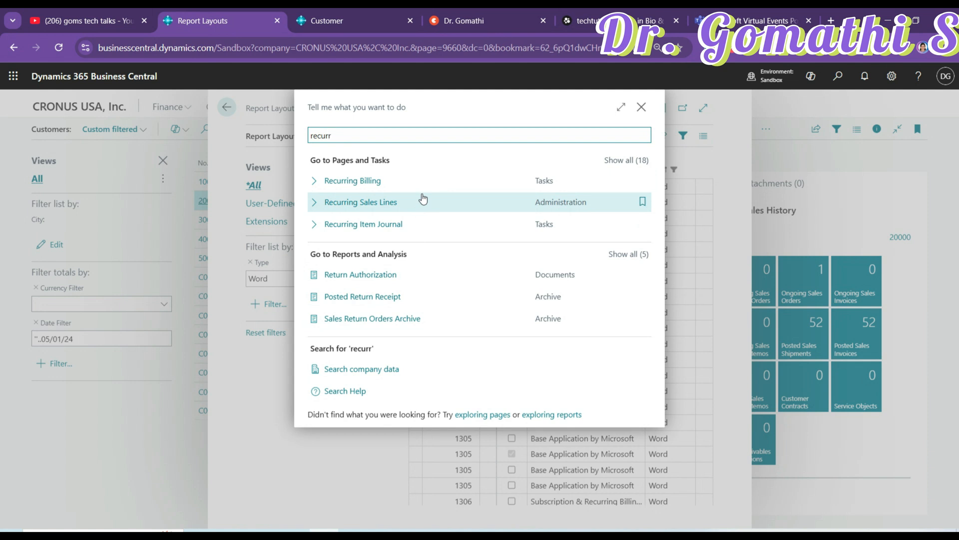
key("ctrl+a")
type("work")
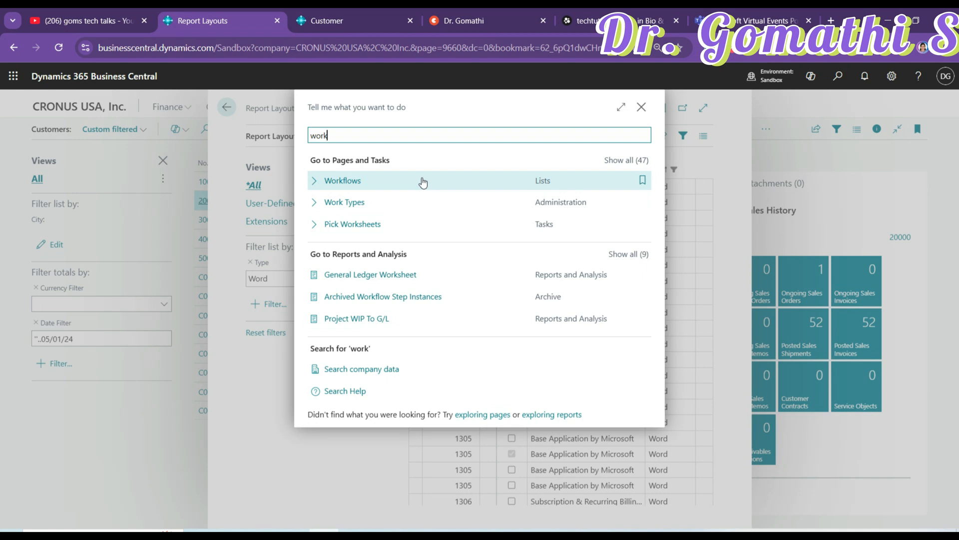
Switch to the Microsoft Virtual Events page in the browser and highlight the Microsoft Cert Talk event title
left_click(789, 12)
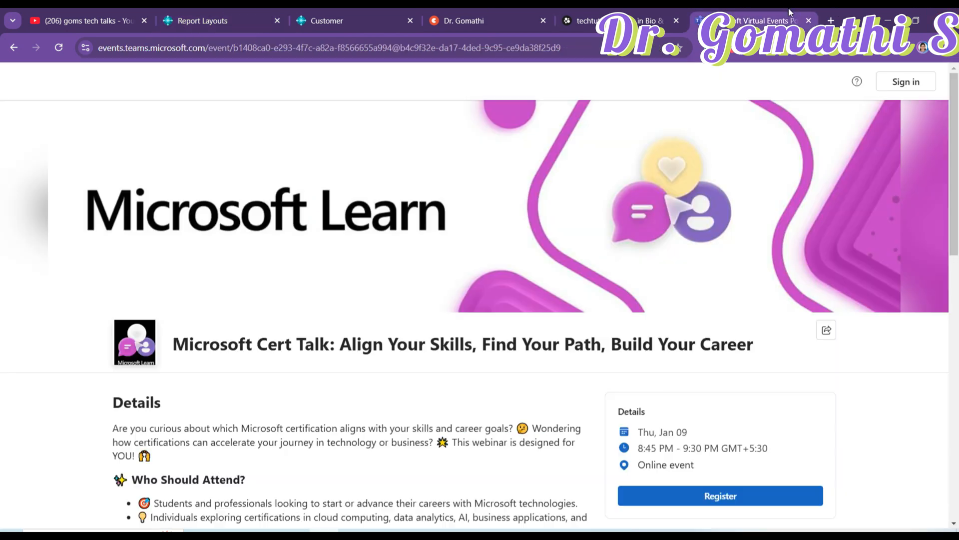
scroll(823, 274, "down", 2)
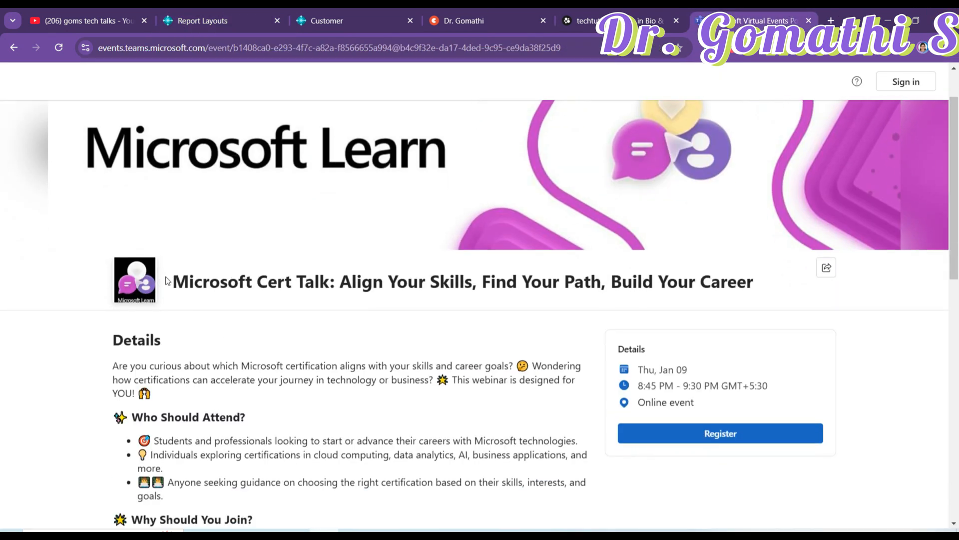
left_click_drag(175, 281, 758, 290)
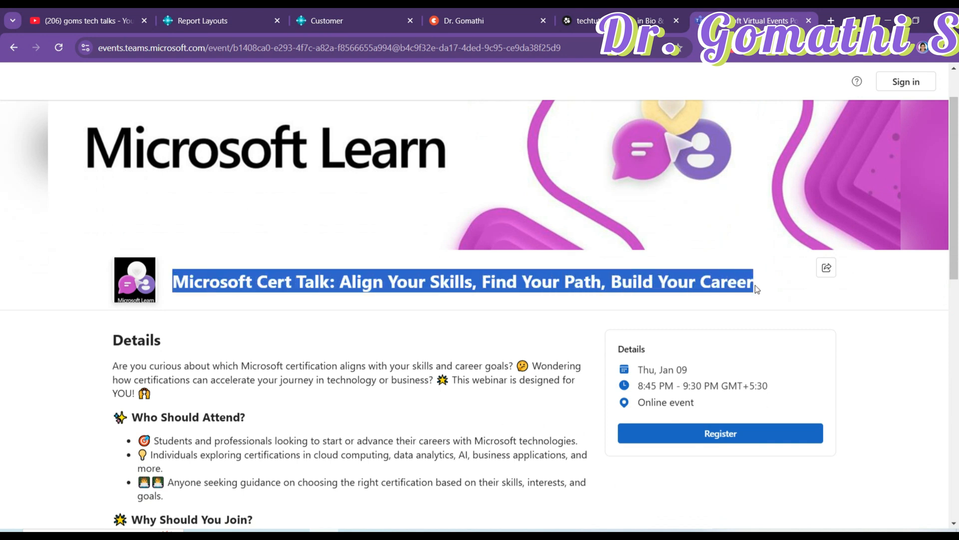
left_click(280, 278)
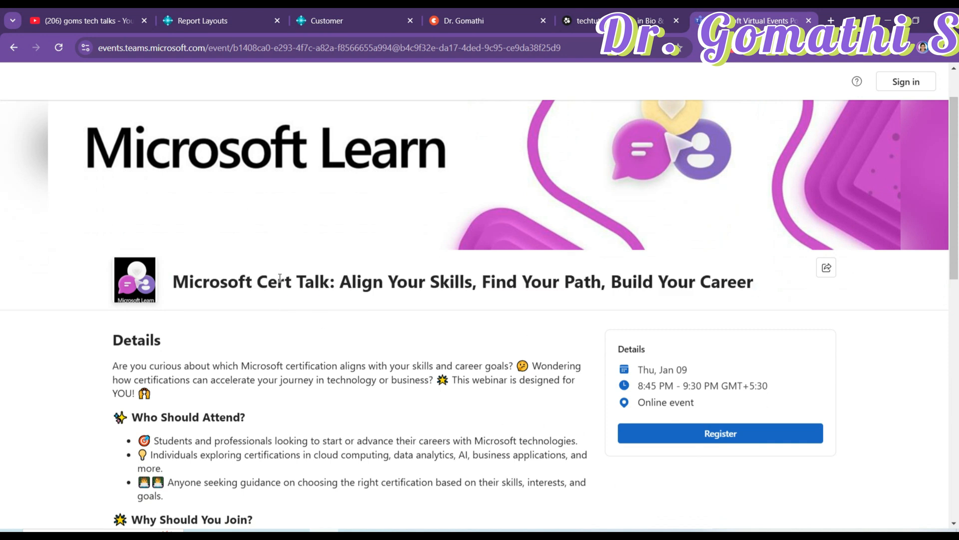
left_click_drag(349, 281, 738, 285)
Review the event description from the Details section down to the Speakers section
scroll(920, 356, "down", 1)
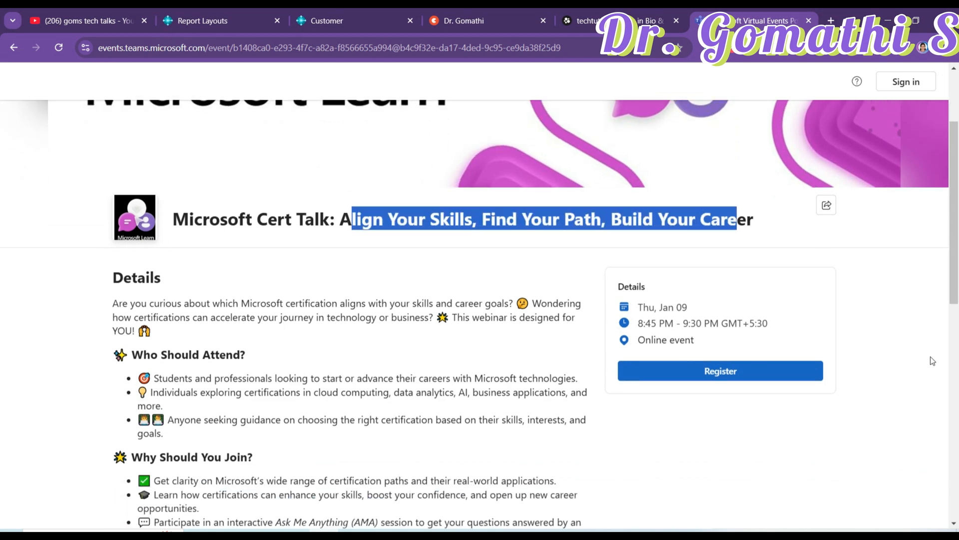
scroll(932, 360, "down", 2)
scroll(933, 360, "up", 3)
scroll(932, 361, "down", 3)
scroll(932, 360, "down", 4)
scroll(931, 359, "down", 4)
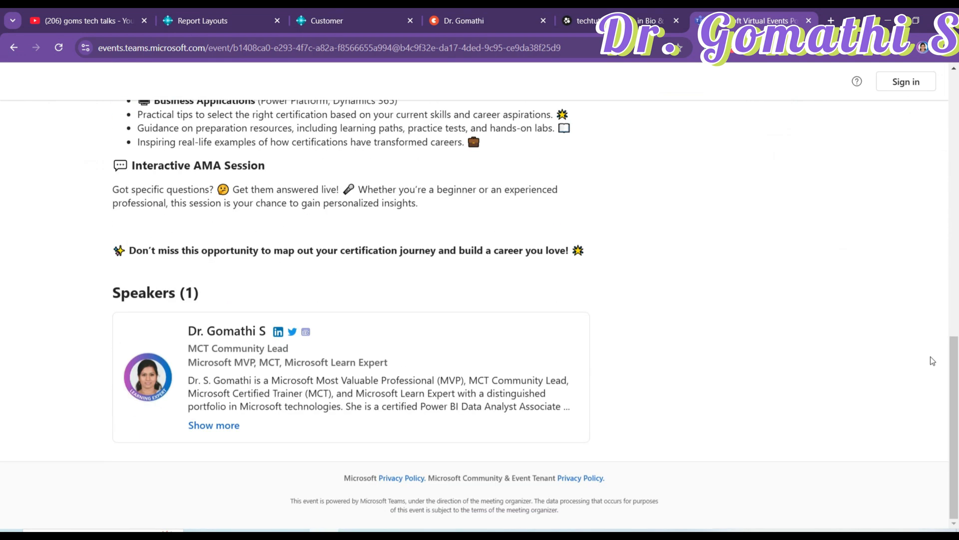
Highlight the event date beside the registration option and select the event page's web address
scroll(931, 359, "up", 7)
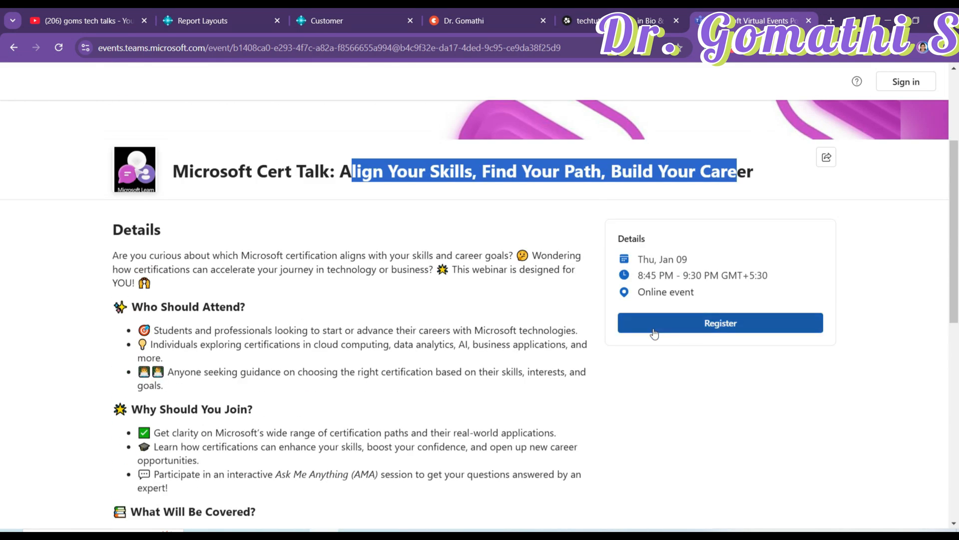
left_click_drag(637, 259, 689, 259)
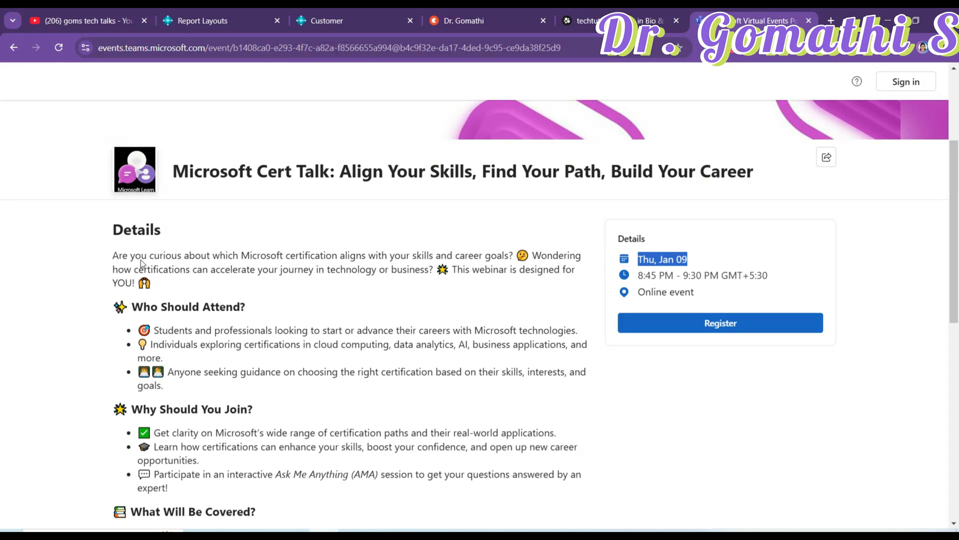
left_click(233, 47)
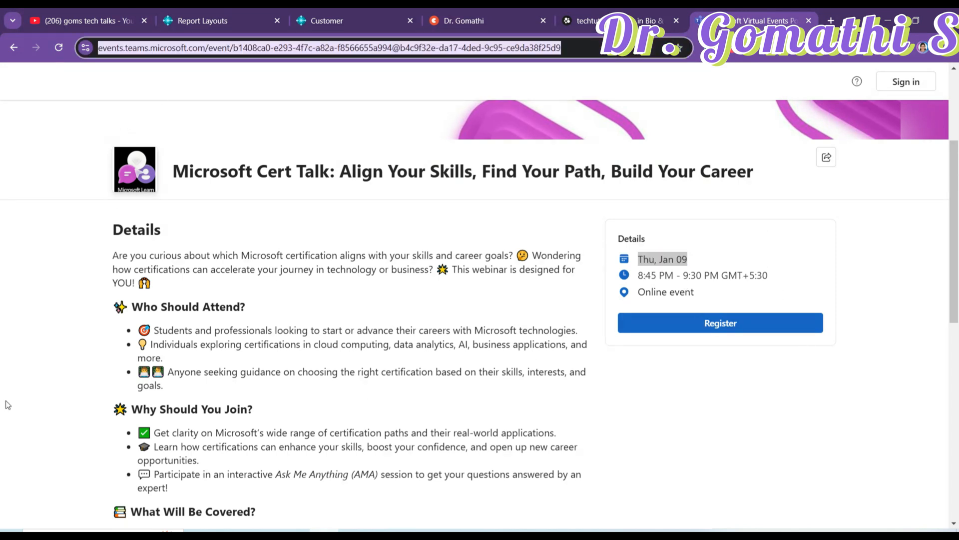